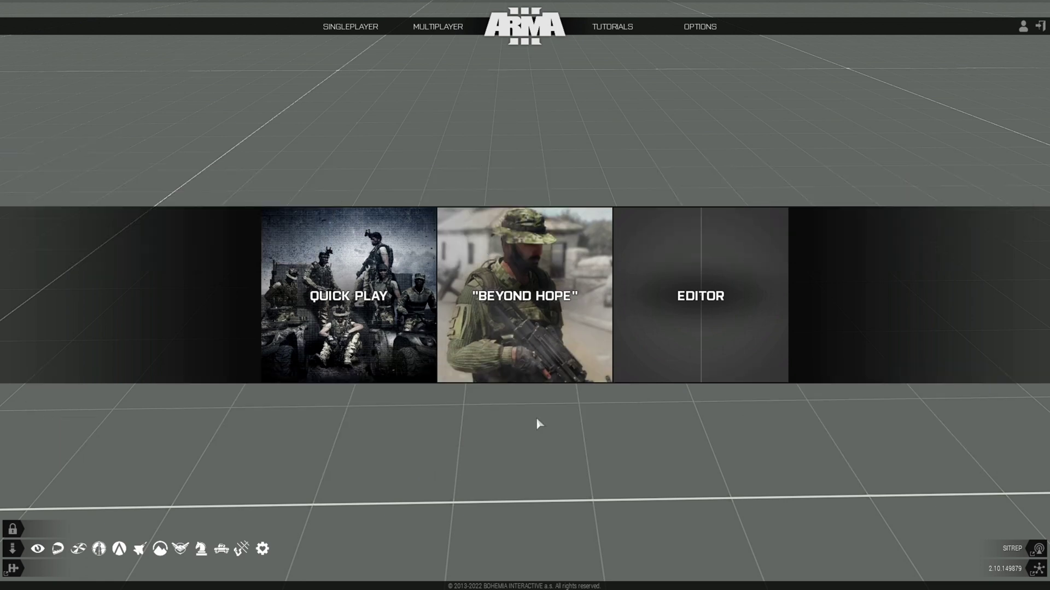
Open the scenario editor and place a BLUFOR Rifleman on the empty terrain
left_click(658, 346)
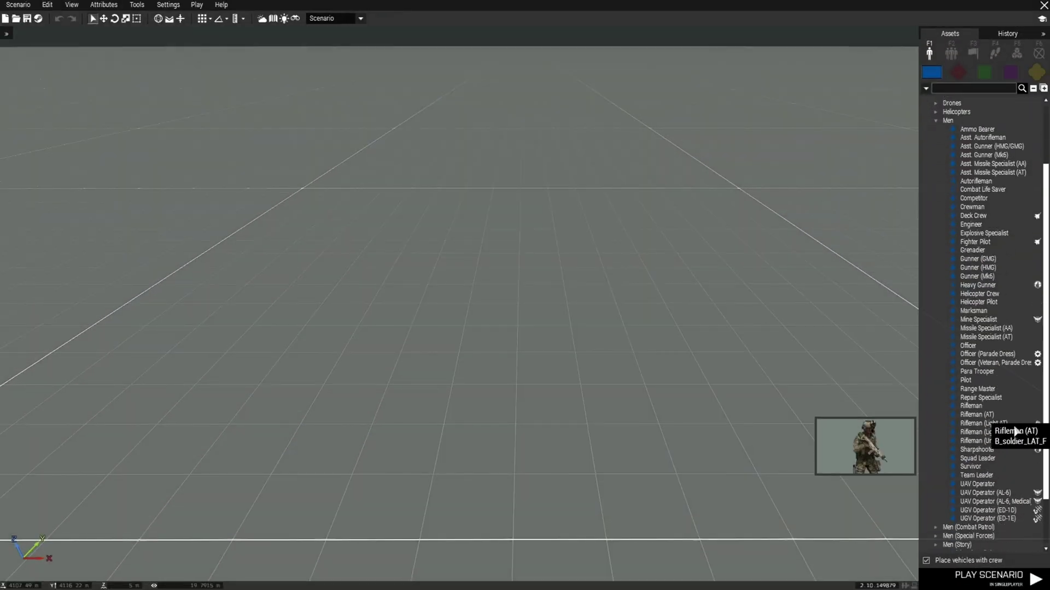
left_click_drag(964, 407, 422, 406)
scroll(410, 405, "up", 3)
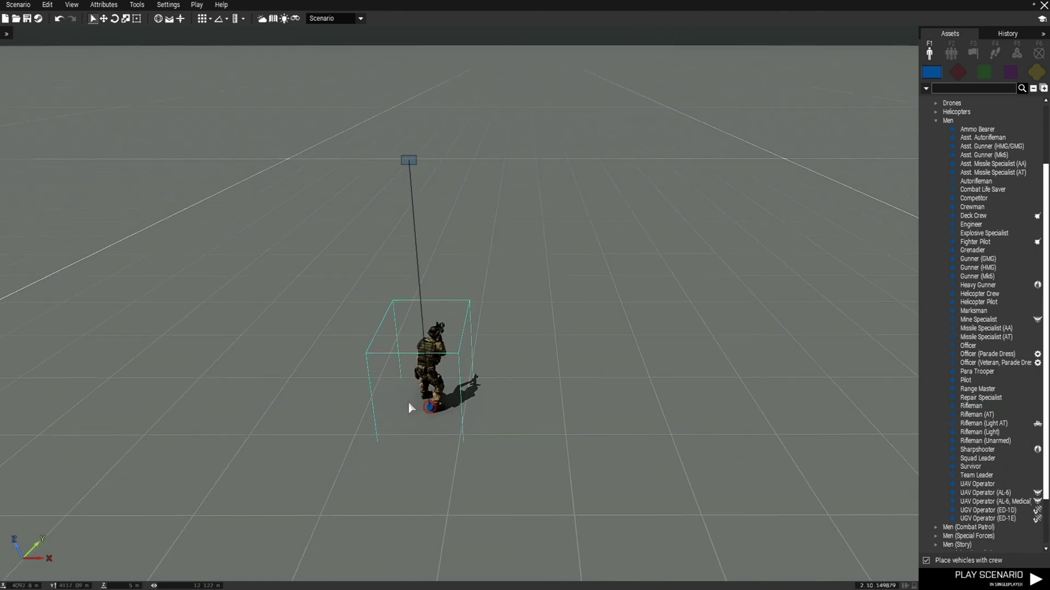
left_click_drag(534, 434, 472, 431)
scroll(471, 428, "up", 3)
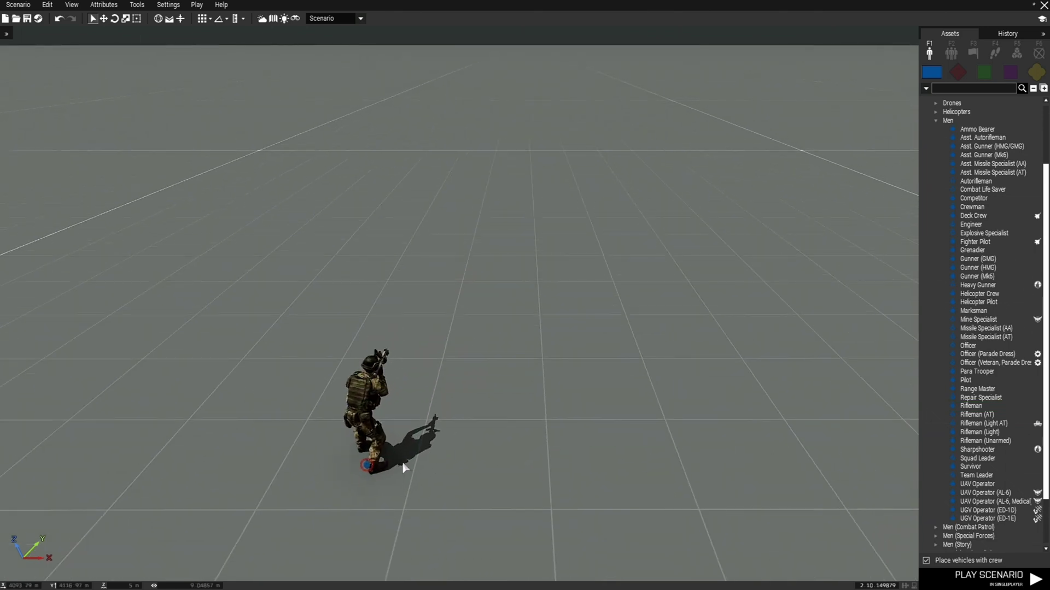
scroll(453, 488, "up", 3)
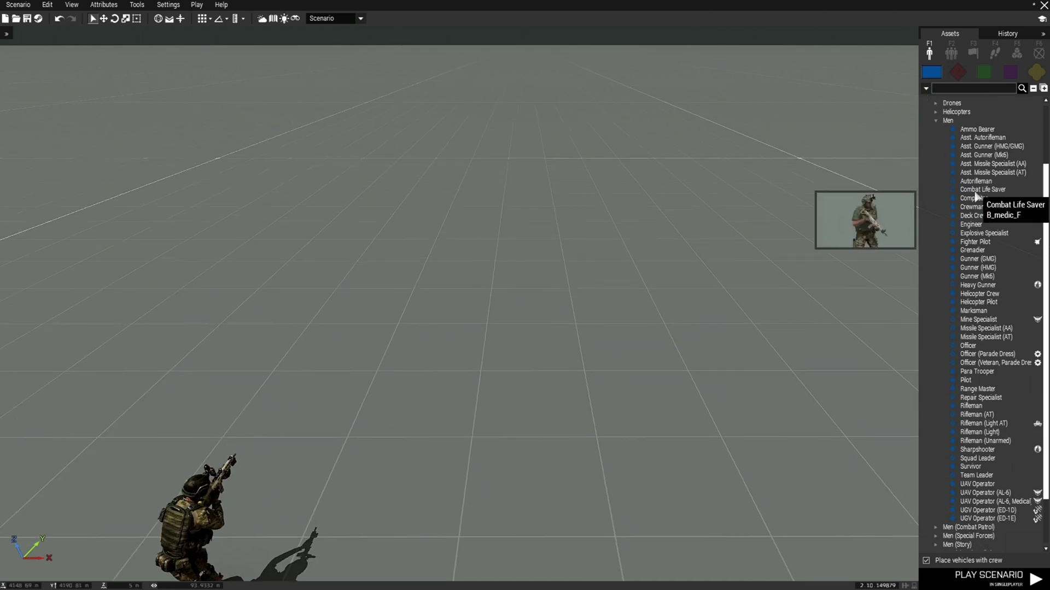
Place a civilian Scientist a short distance in front of the rifleman and rotate him to face back toward the soldier
left_click(1010, 72)
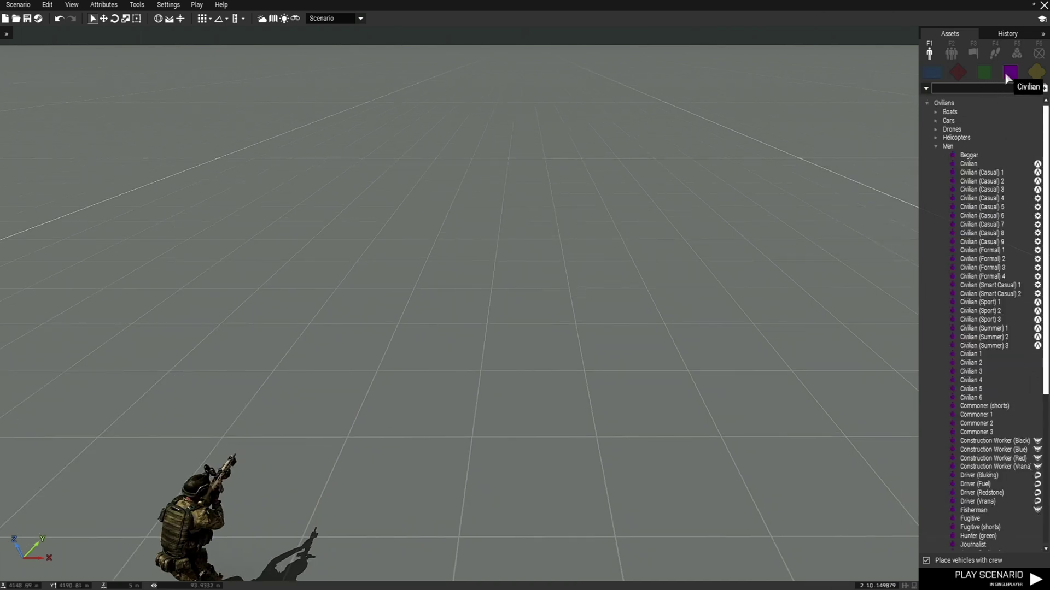
scroll(998, 257, "down", 8)
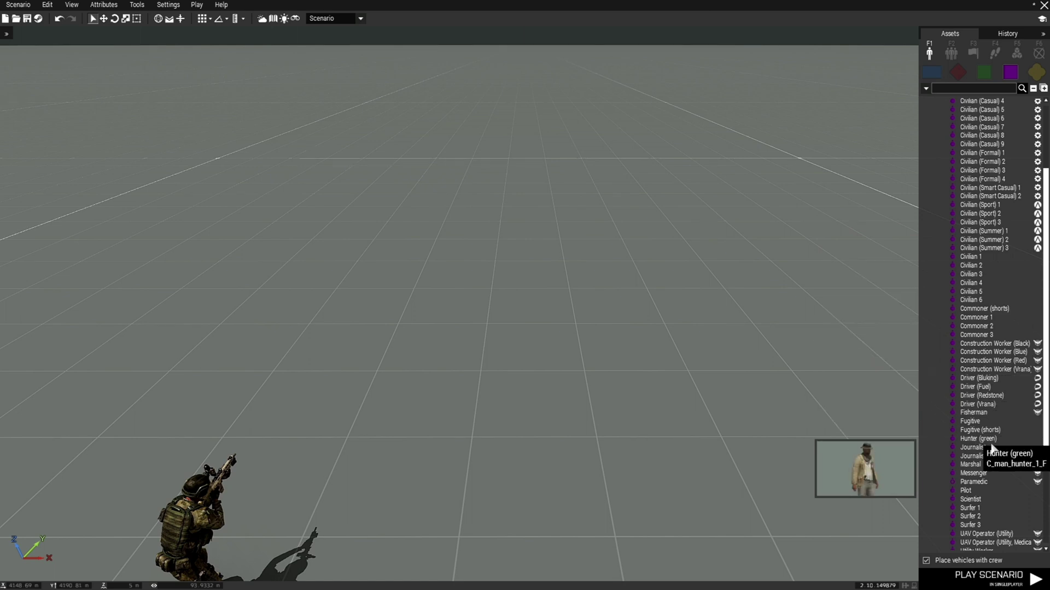
scroll(1000, 477, "down", 3)
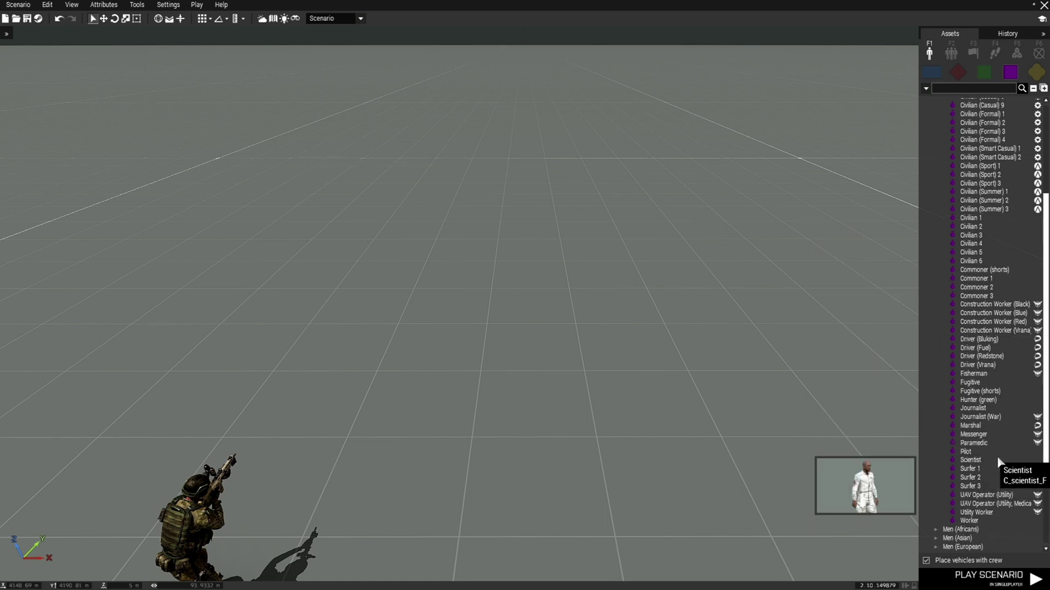
left_click(979, 460)
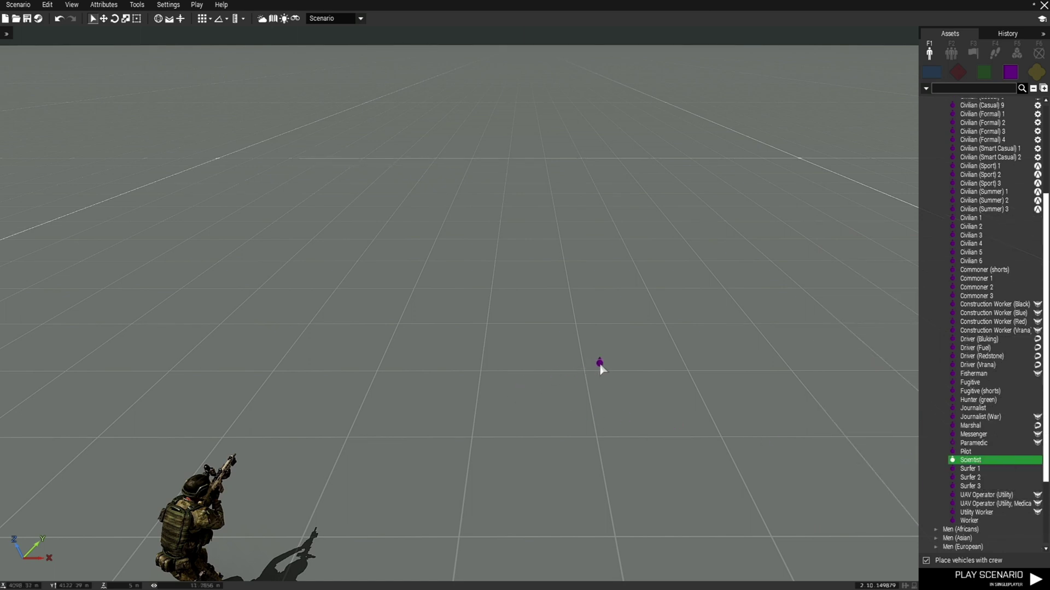
key("d")
key("w")
left_click(518, 378)
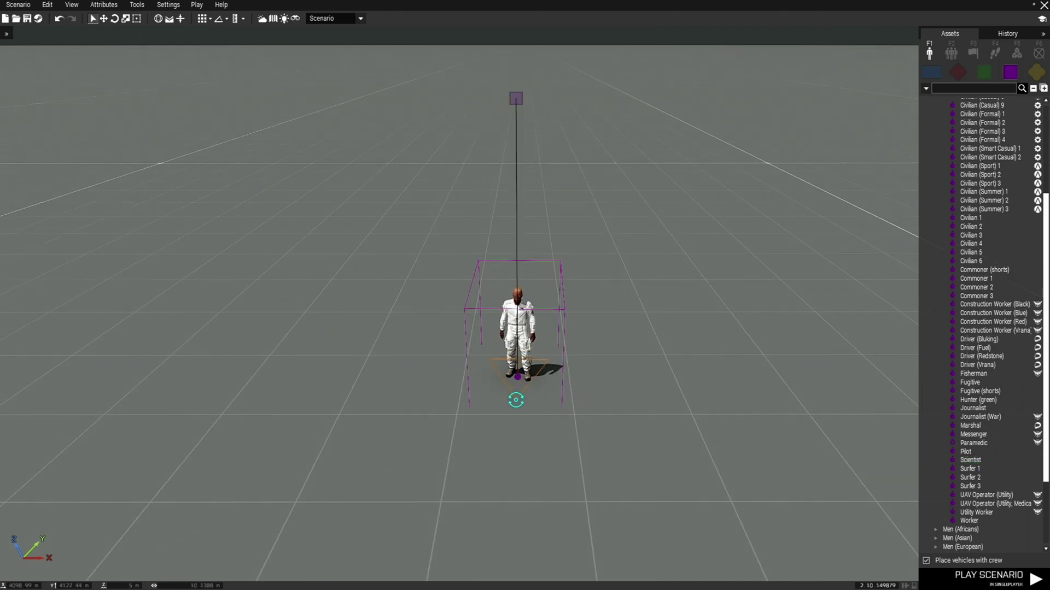
left_click(518, 431)
key("w")
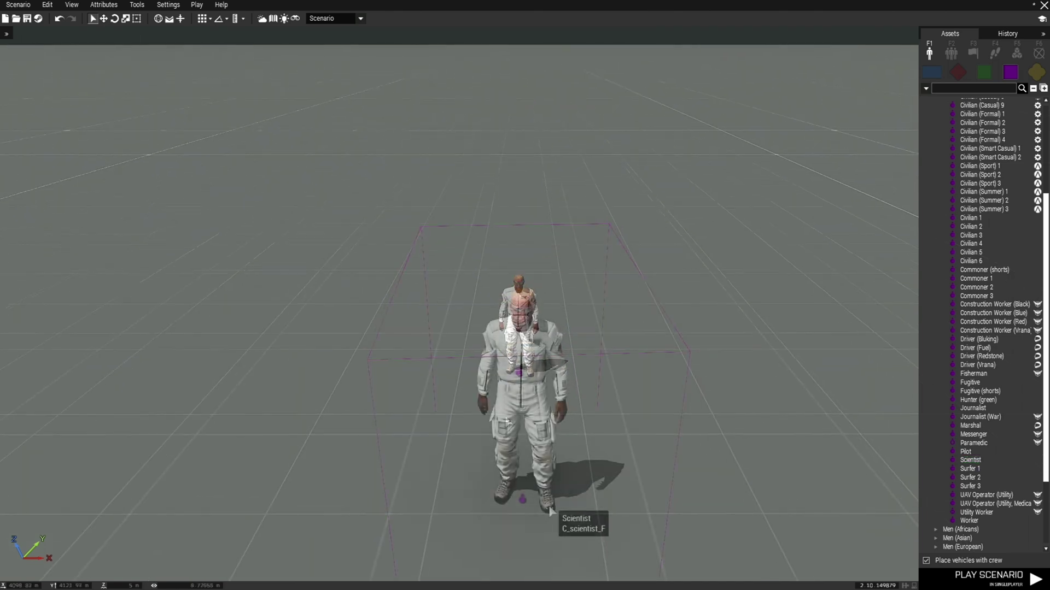
Set the scientist's variable name to pow1 and save his attributes
double_click(524, 496)
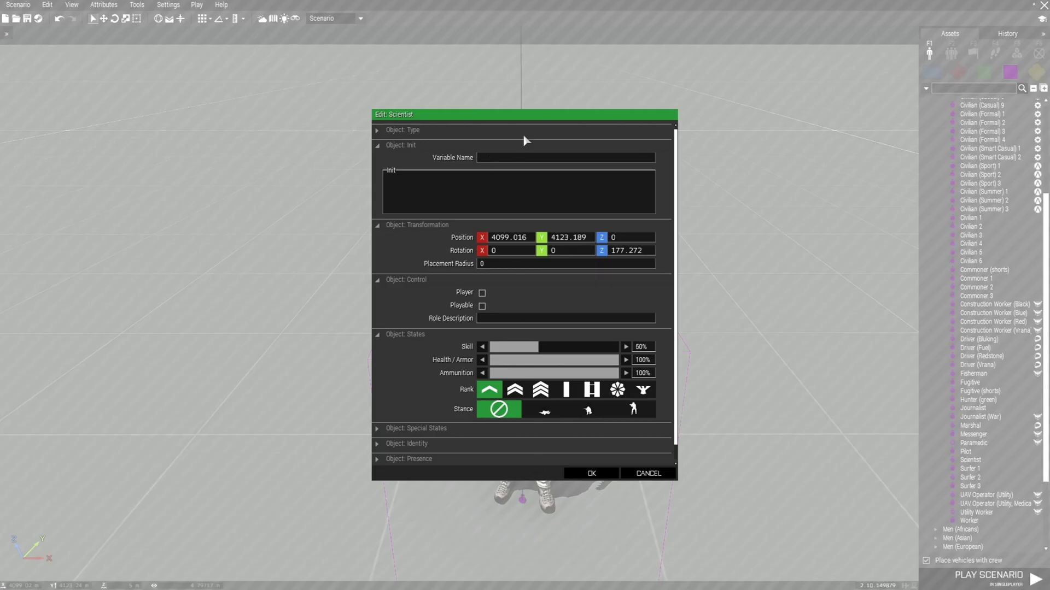
type("pow1")
left_click(598, 479)
scroll(684, 534, "down", 2)
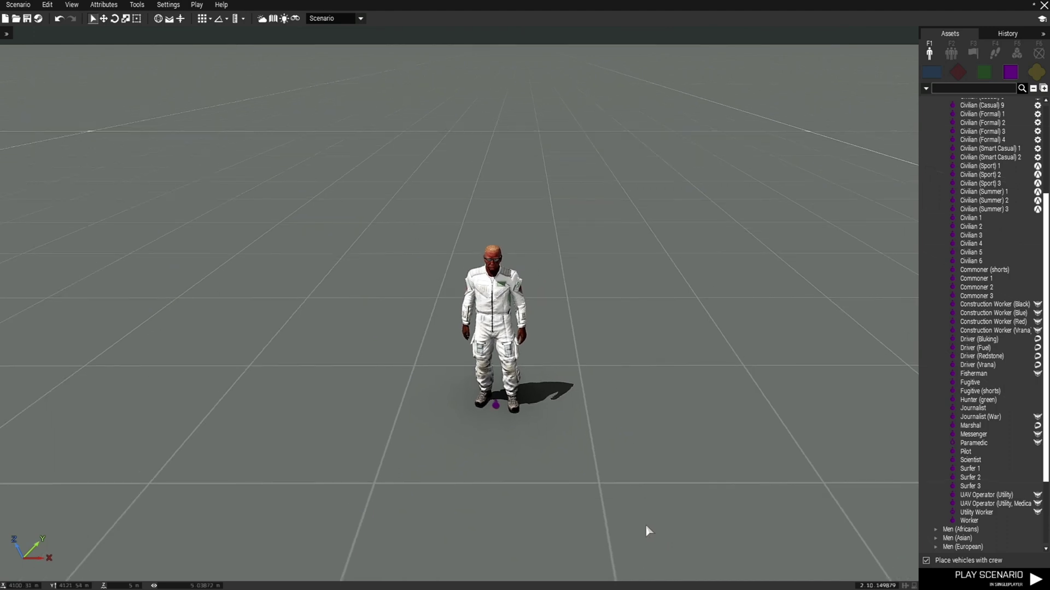
Place a Ø 100 m trigger at the scientist's feet and open its attributes
left_click(972, 54)
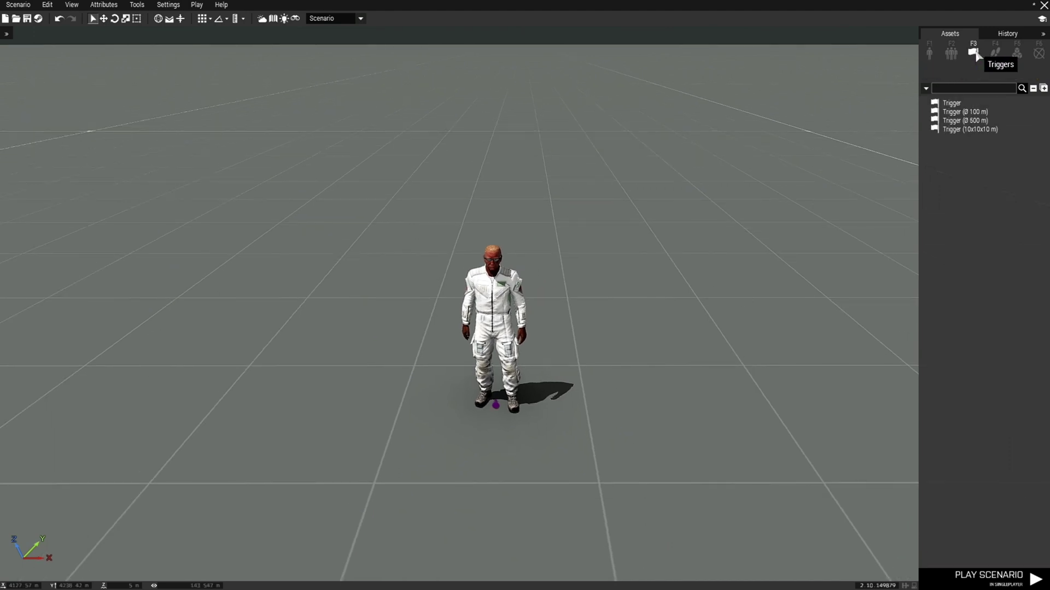
left_click(973, 113)
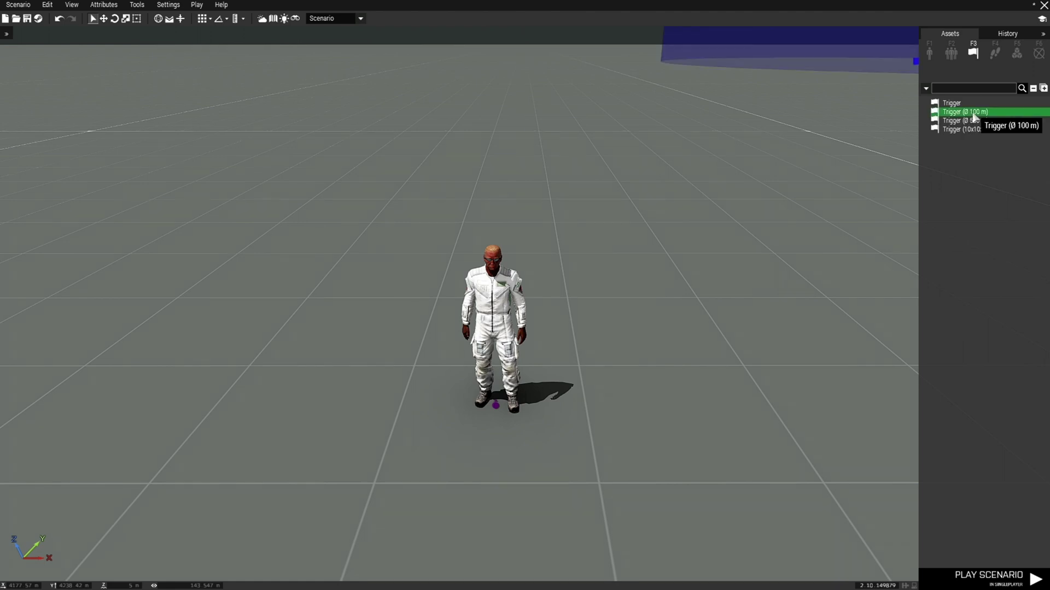
double_click(495, 422)
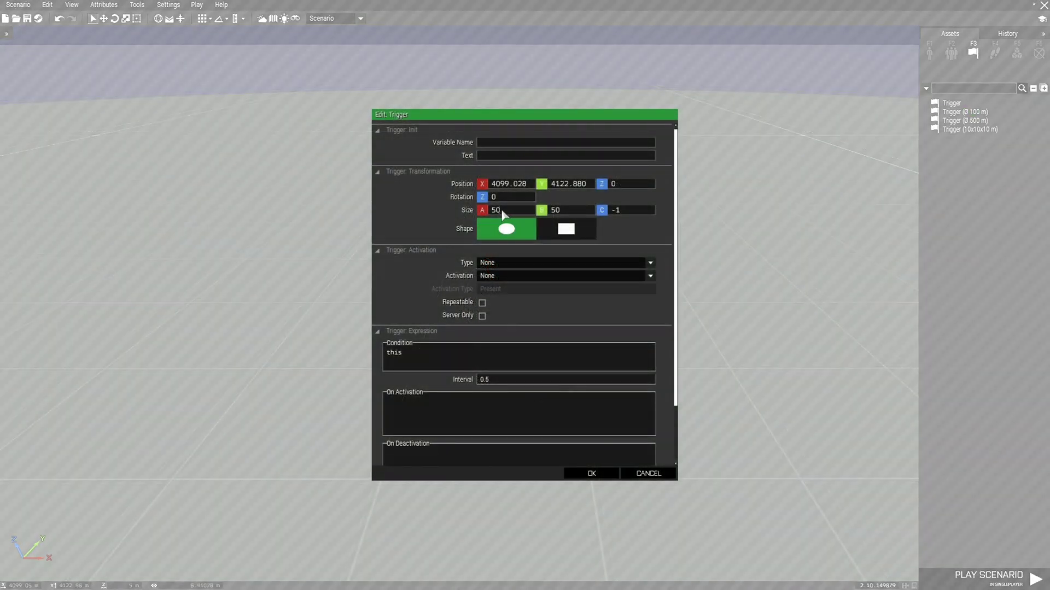
Set the trigger's size to 3 in A, B and C and save its attributes
double_click(494, 211)
type("3")
type("3")
left_click(595, 474)
Nudge the trigger slightly closer to the scientist so its area is centred on him
scroll(562, 489, "down", 3)
key("s")
right_click_drag(565, 491, 498, 494)
key("w")
key("d")
key("w")
right_click_drag(577, 479, 628, 580)
key("q")
key("w")
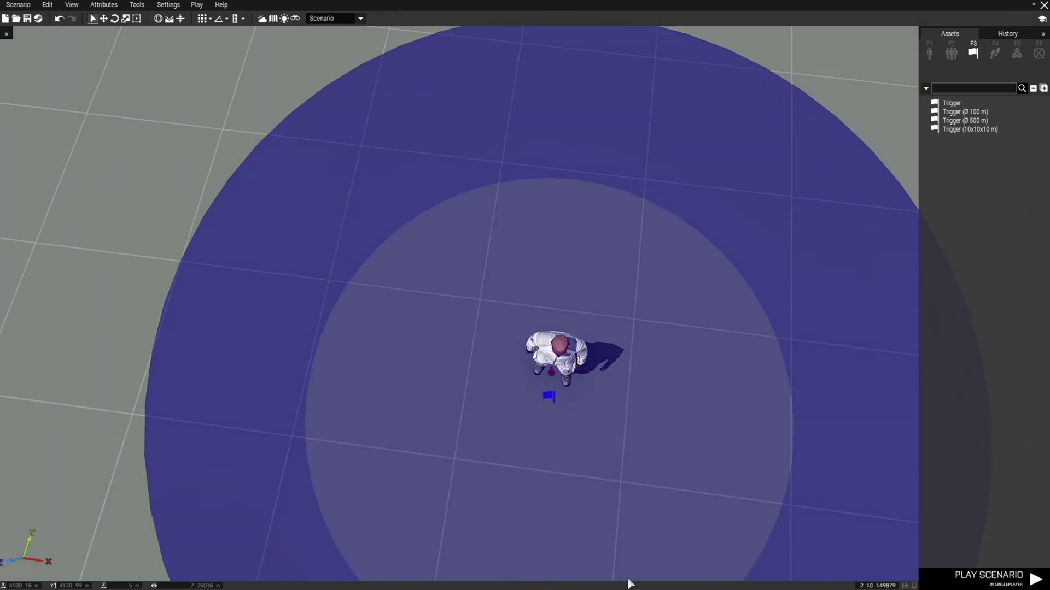
key("d")
left_click_drag(533, 398, 533, 389)
key("s")
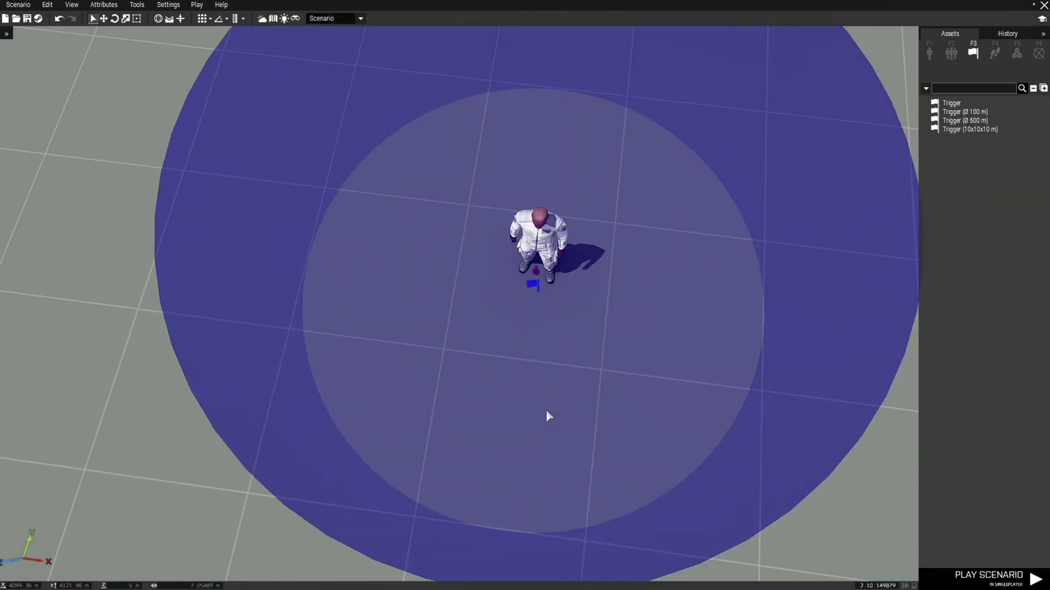
Reopen the attributes of the trigger around the scientist and set its activation to Any Player
scroll(545, 409, "down", 3)
key("s")
right_click_drag(554, 457, 565, 402)
key("s")
scroll(547, 426, "down", 3)
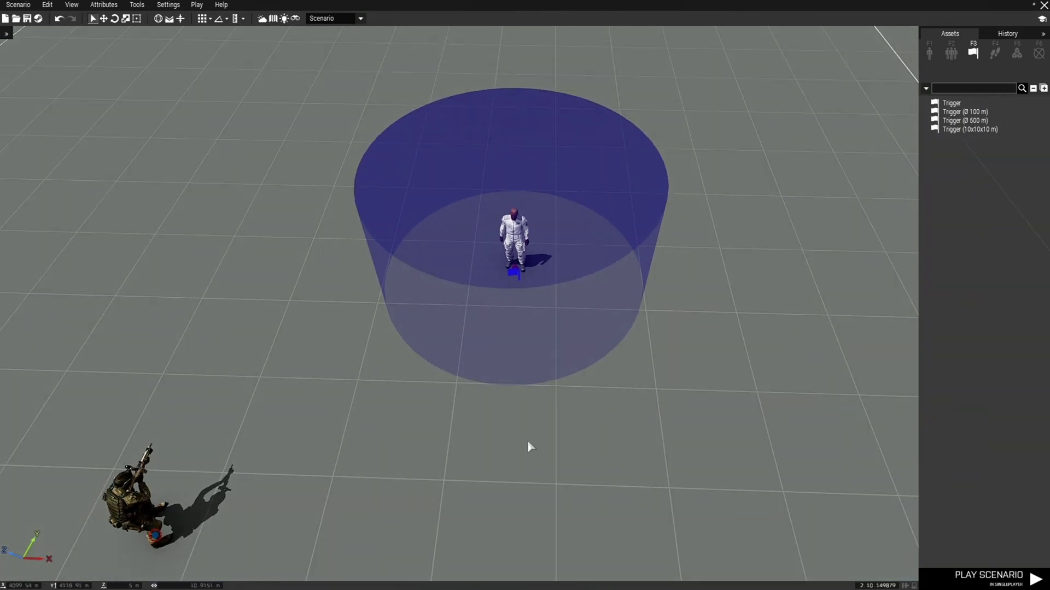
scroll(518, 469, "up", 6)
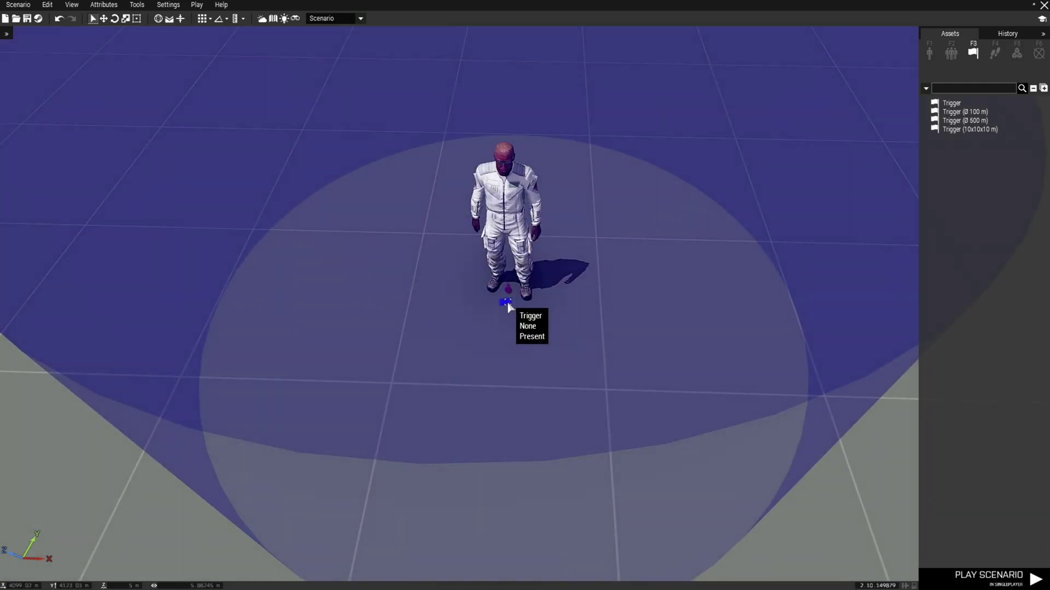
double_click(506, 301)
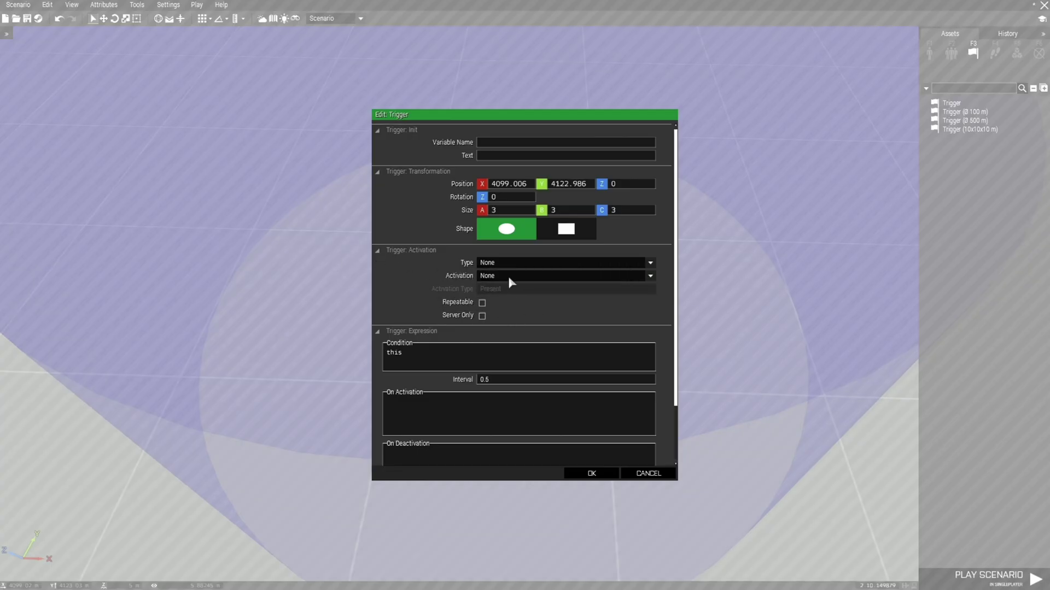
left_click(510, 278)
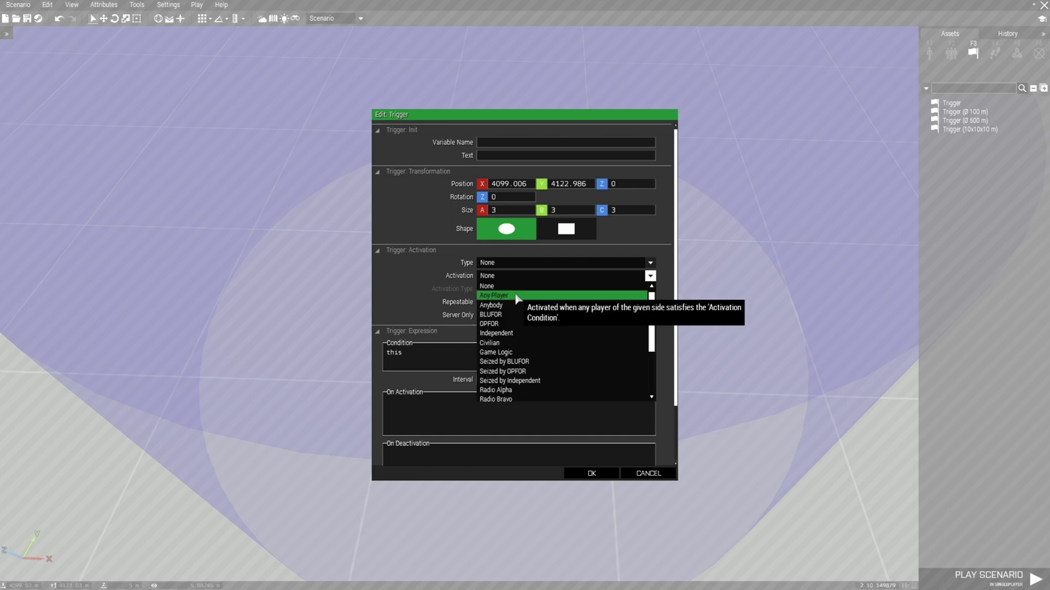
left_click(513, 295)
Try Anybody and Civilian as the trigger's activation, and return it to Any Player
left_click(522, 276)
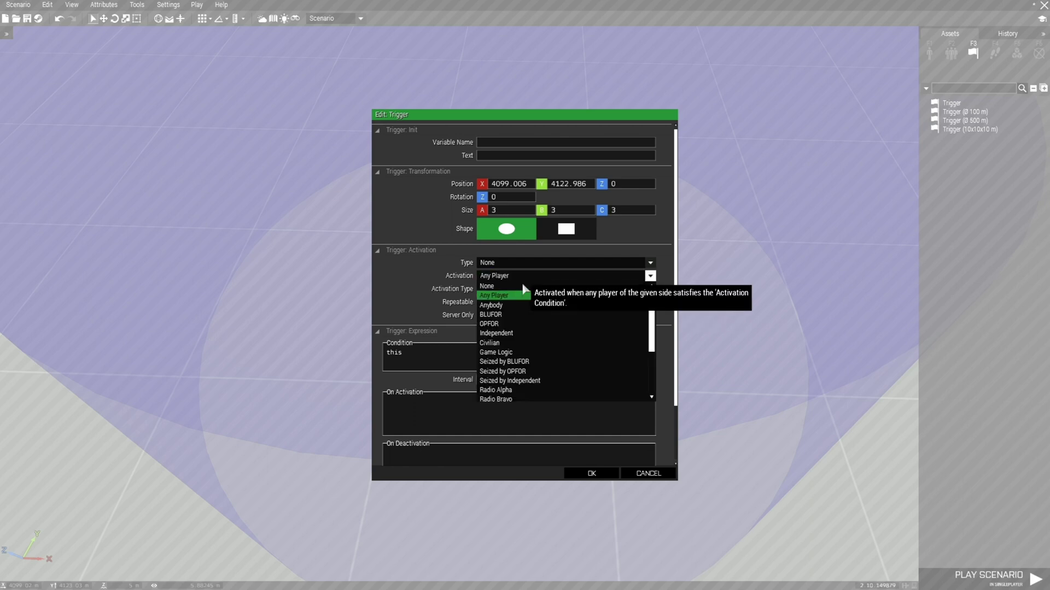
left_click(518, 295)
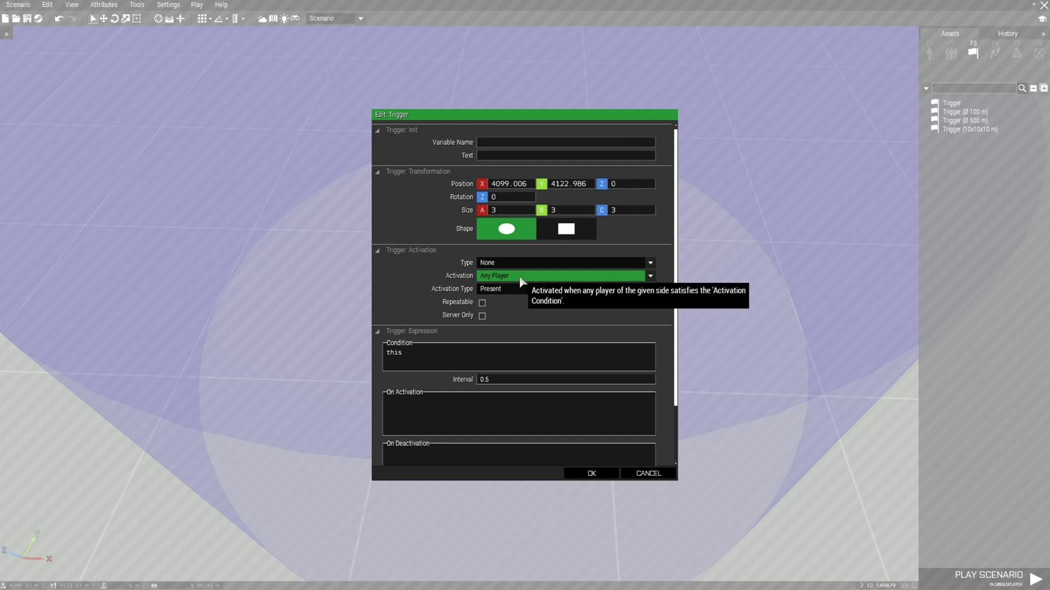
left_click(518, 276)
left_click(519, 306)
left_click(519, 276)
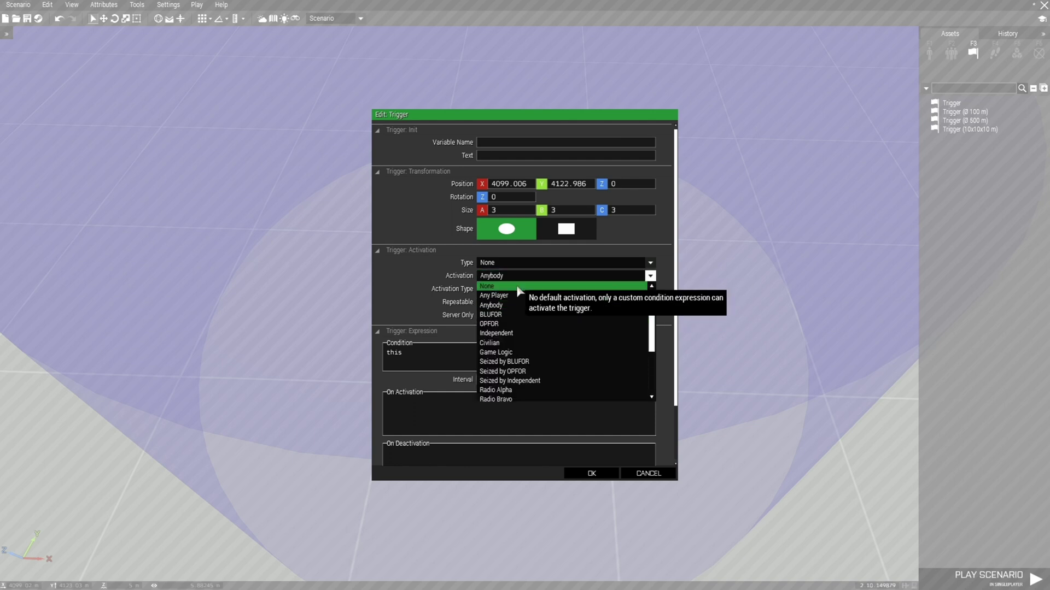
left_click(517, 344)
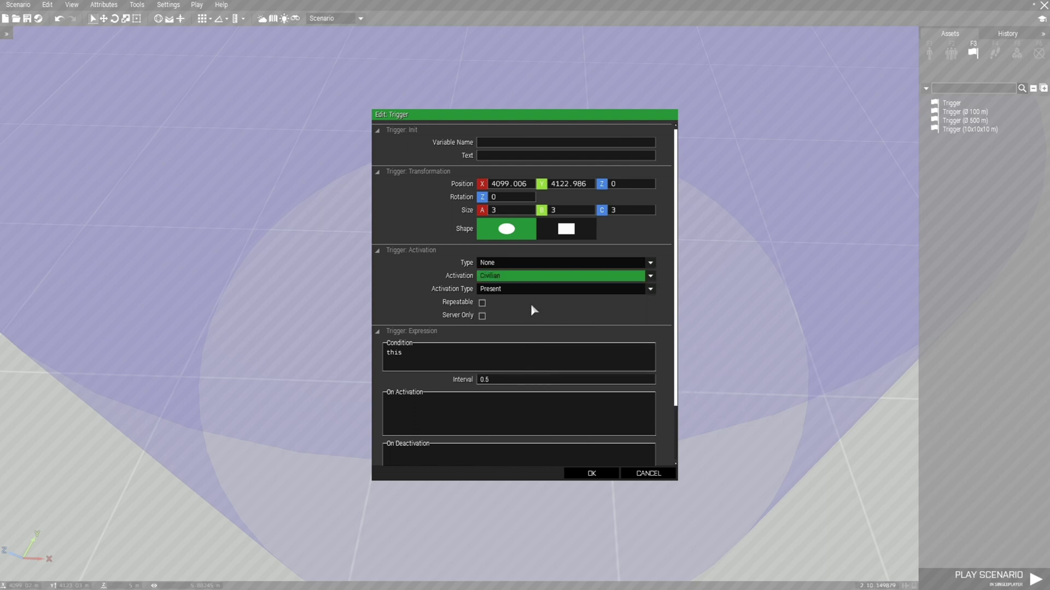
left_click(519, 276)
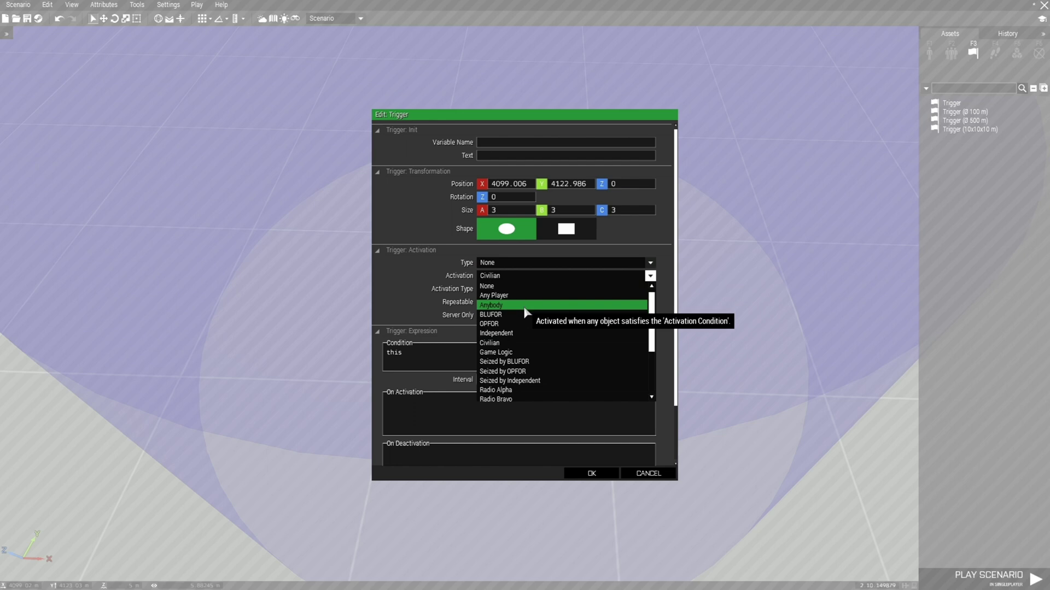
left_click(519, 296)
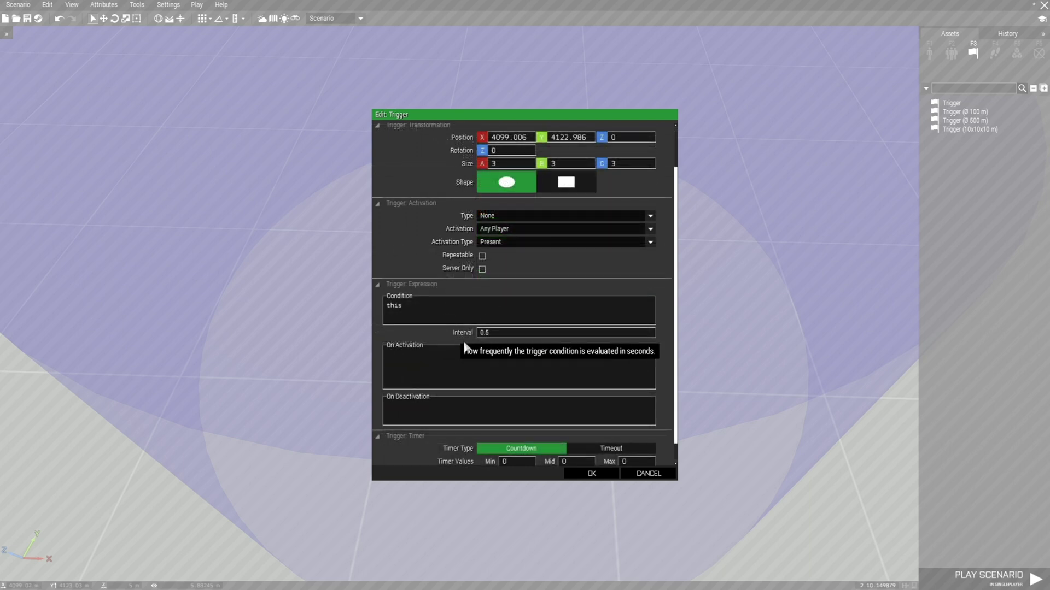
Enter the code [pow1] join (group player) in the trigger's On Activation expression
left_click(647, 383)
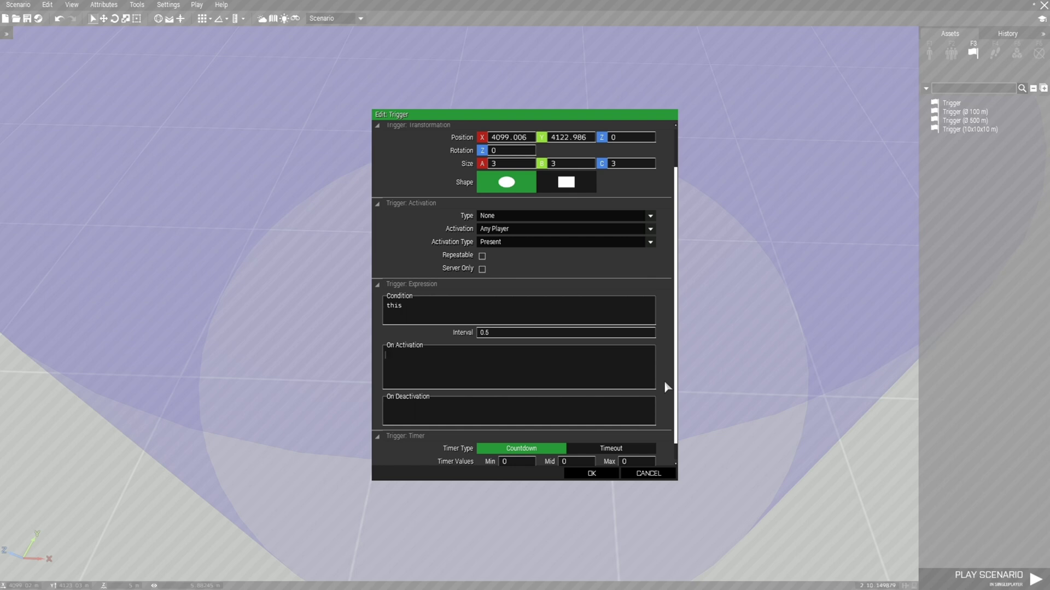
type("[pow1")
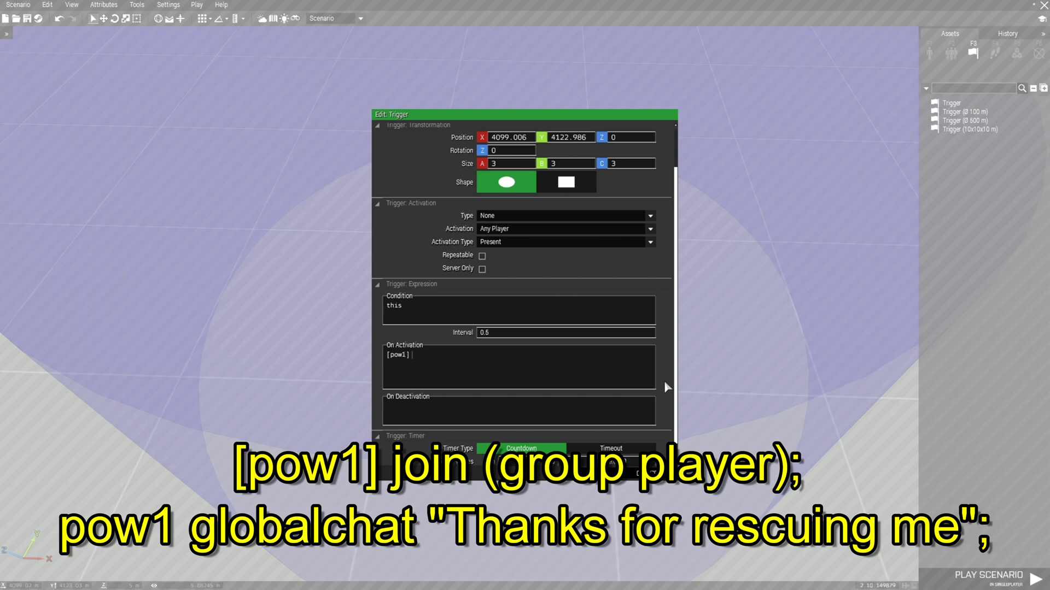
type("] join (g")
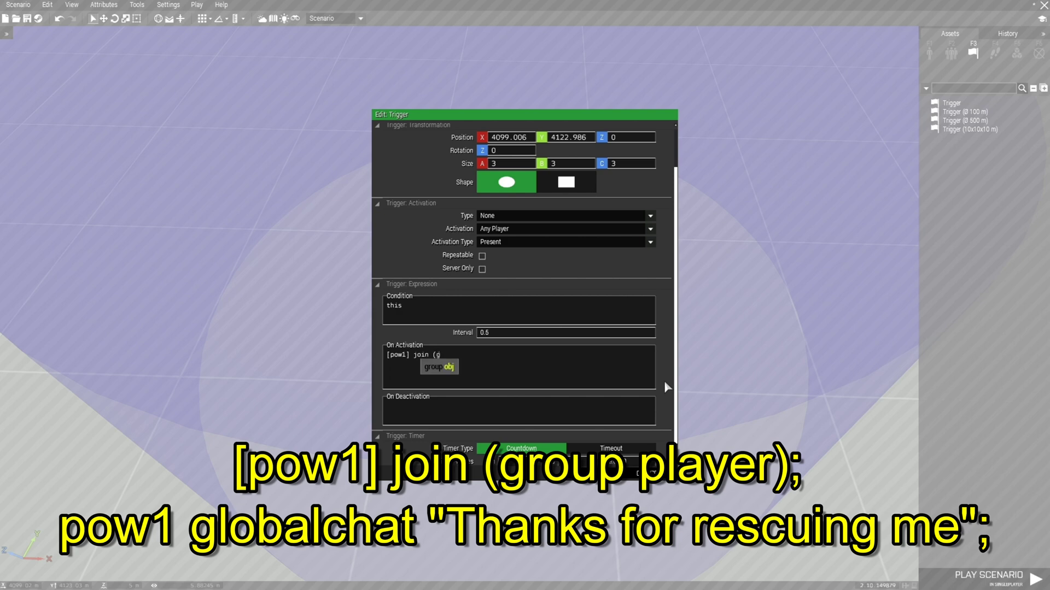
type("roup player")
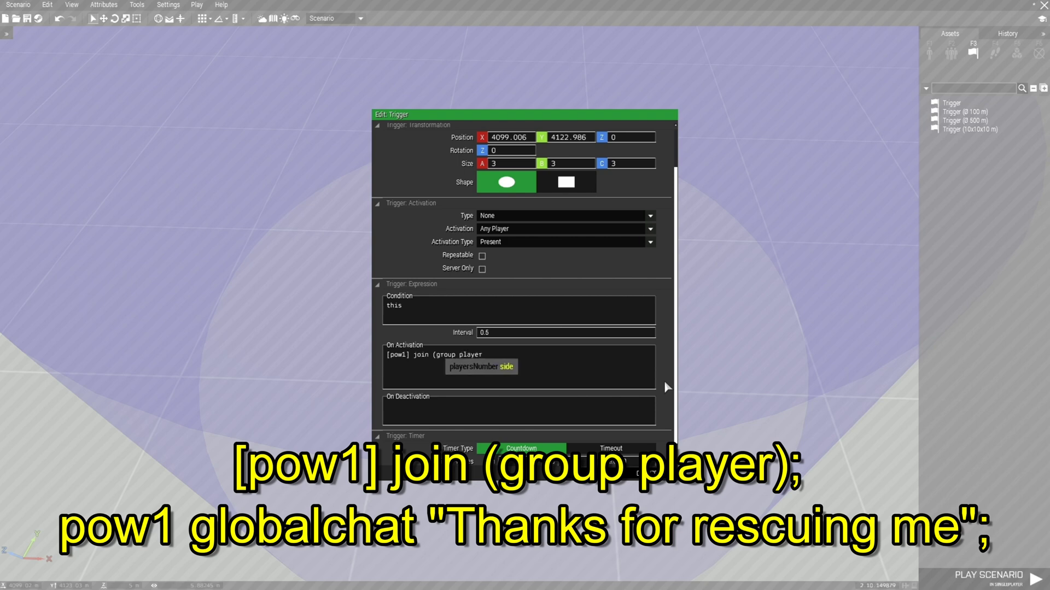
type(")")
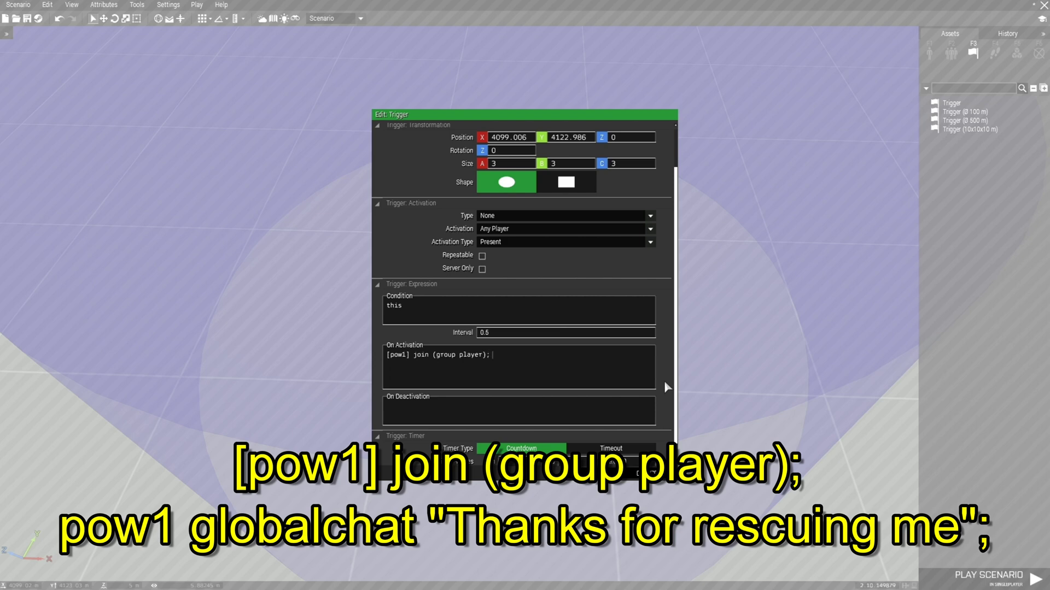
Add the code pow1 globalchat "Thanks for rescuing me"; after the join command in the trigger's On Activation expression and accept the attributes
type("; pow1 globalchat \"Tha")
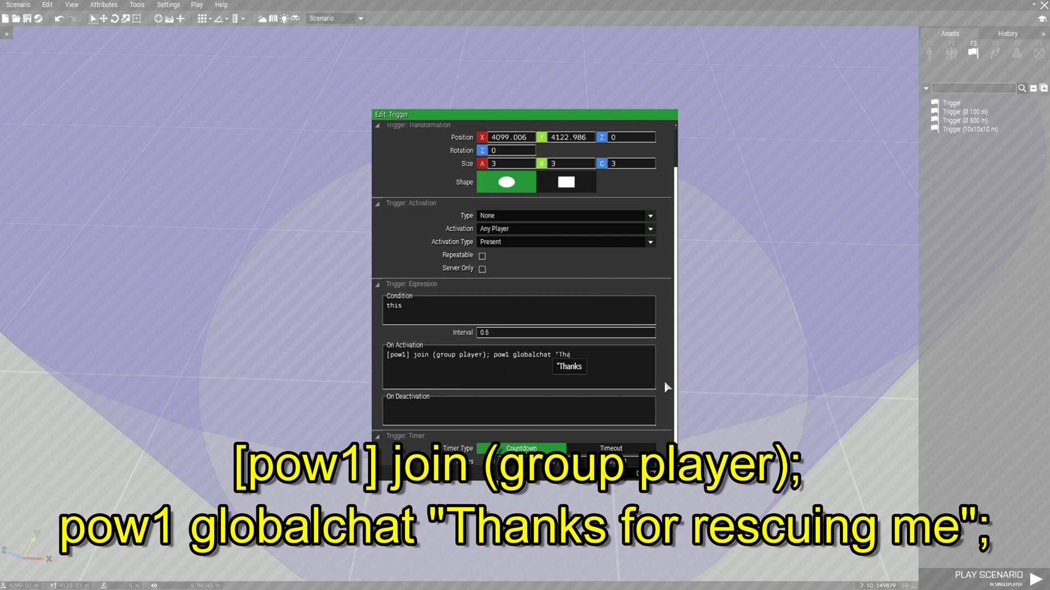
type("nks for res")
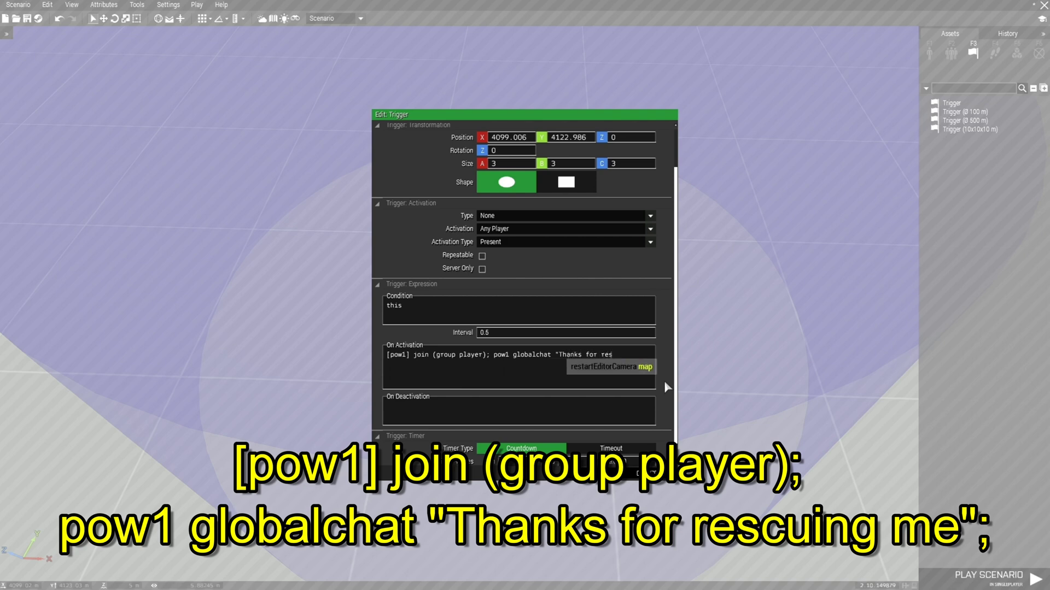
type("cuing me\";")
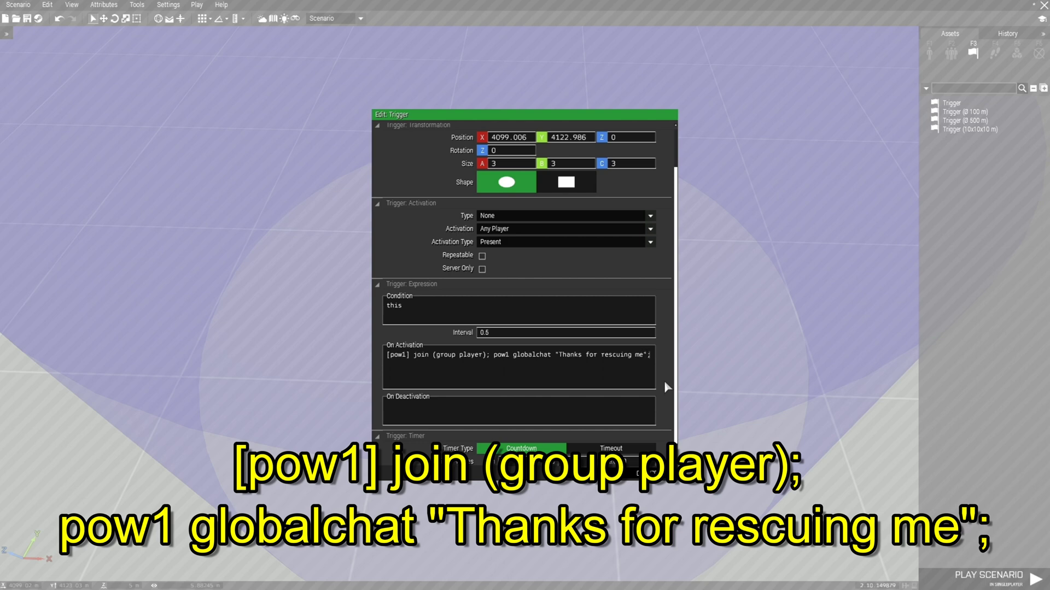
scroll(664, 381, "down", 1)
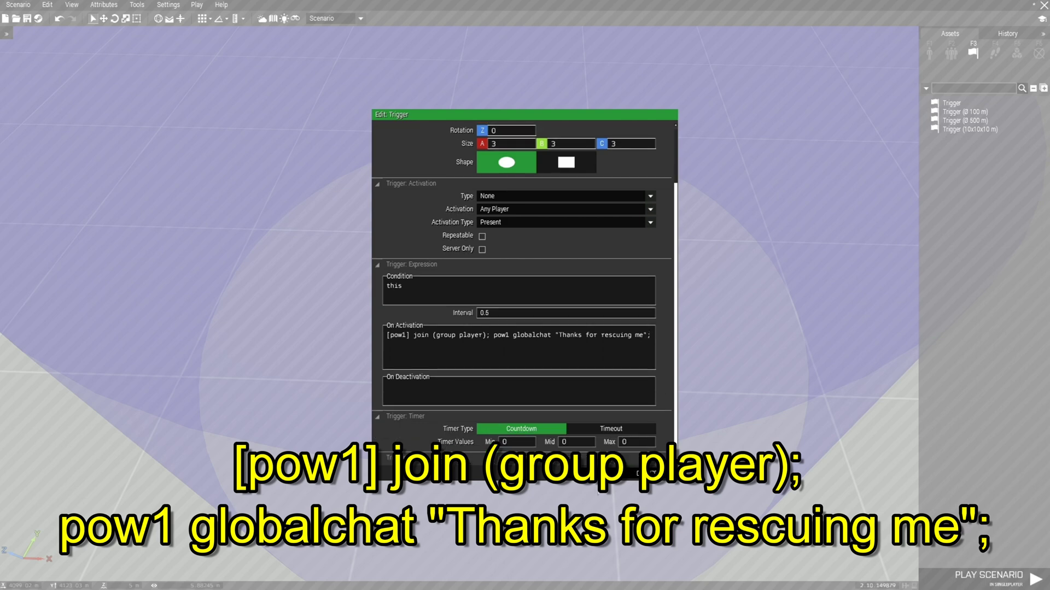
left_click(606, 473)
Save the scenario in the Virtual Reality folder under the file name Rescue_scientist1
scroll(624, 401, "down", 3)
right_click_drag(625, 401, 618, 388)
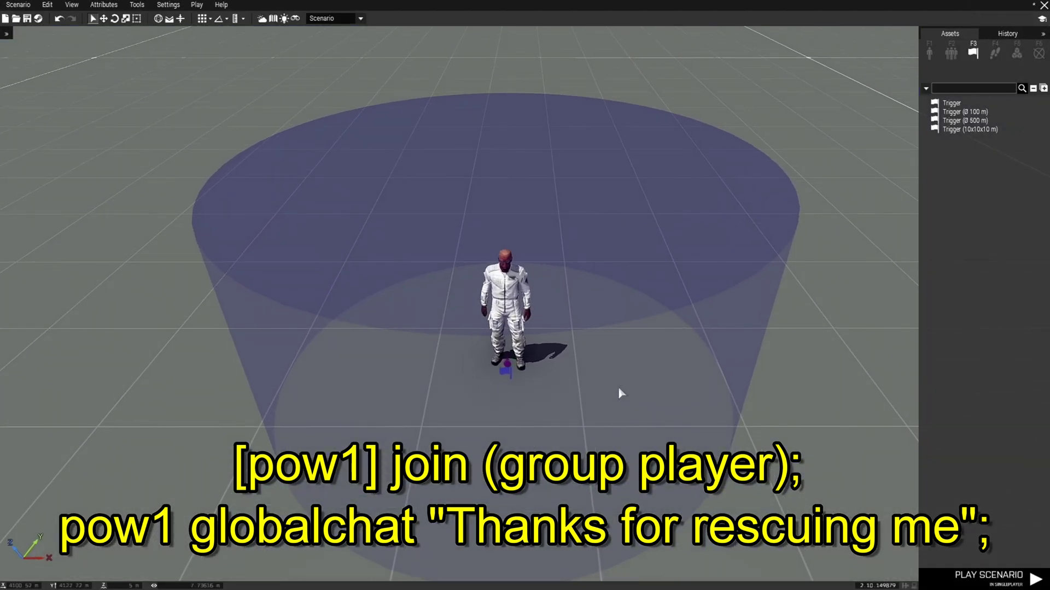
left_click(27, 19)
scroll(404, 329, "down", 7)
left_click(404, 328)
left_click_drag(524, 447, 432, 462)
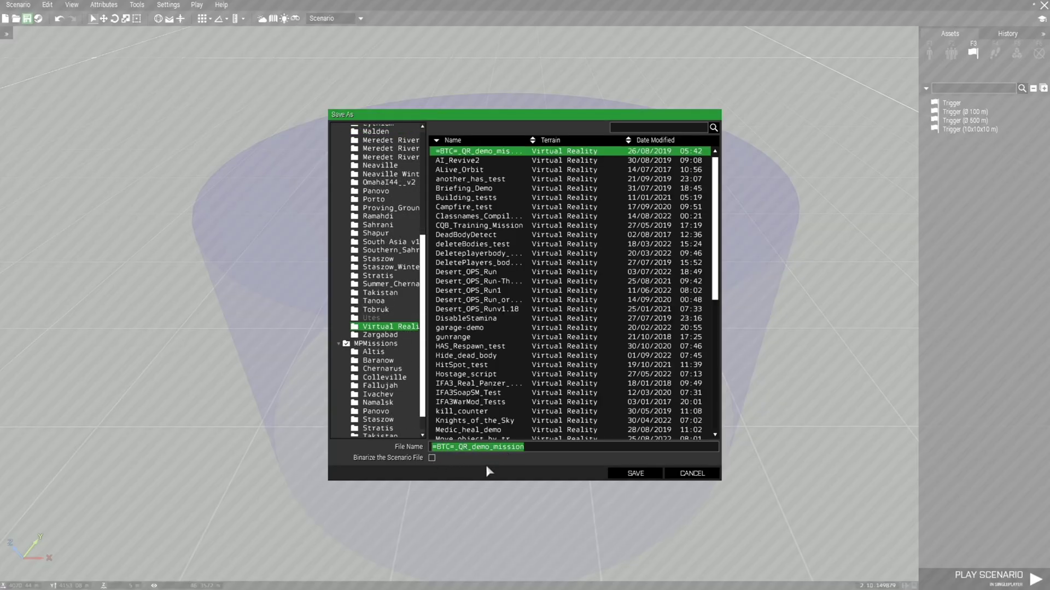
type("Rescue")
left_click(629, 477)
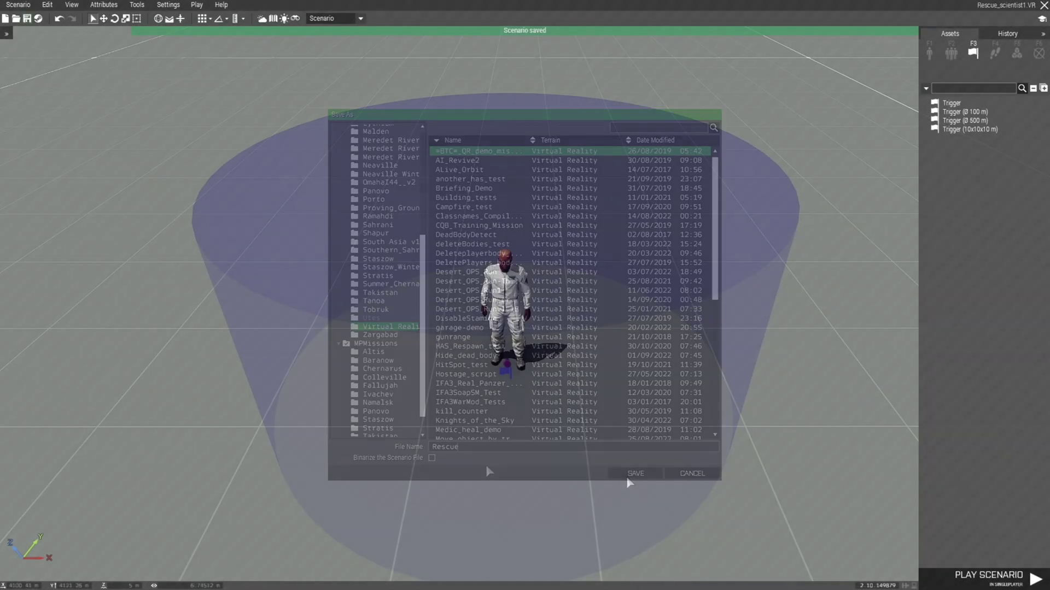
Play the scenario, walk up to the scientist to test the rescue trigger, and return to the Eden Editor
left_click(979, 579)
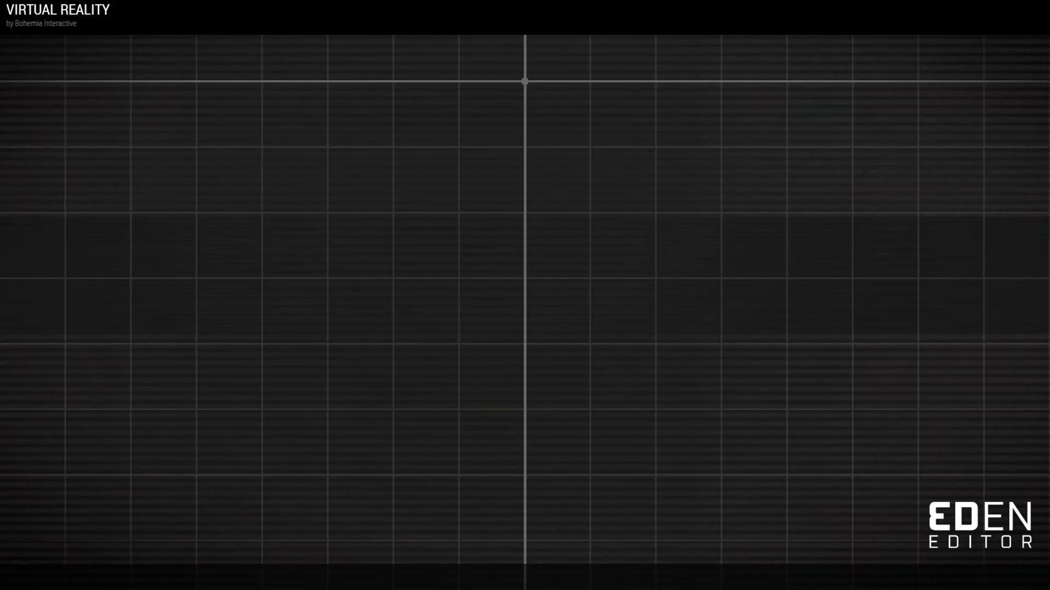
key("w")
key("shift")
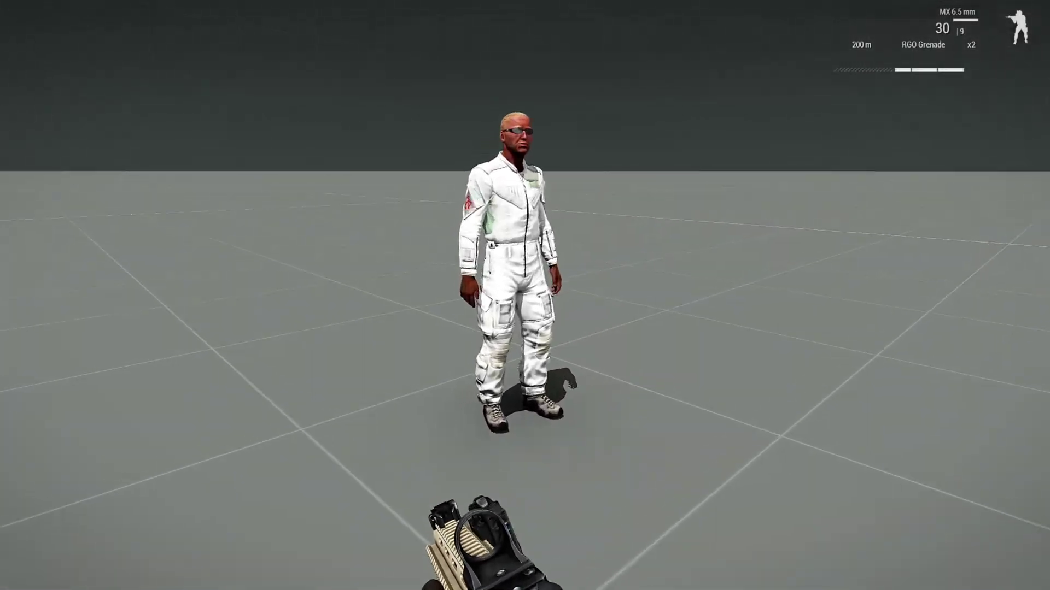
key("space")
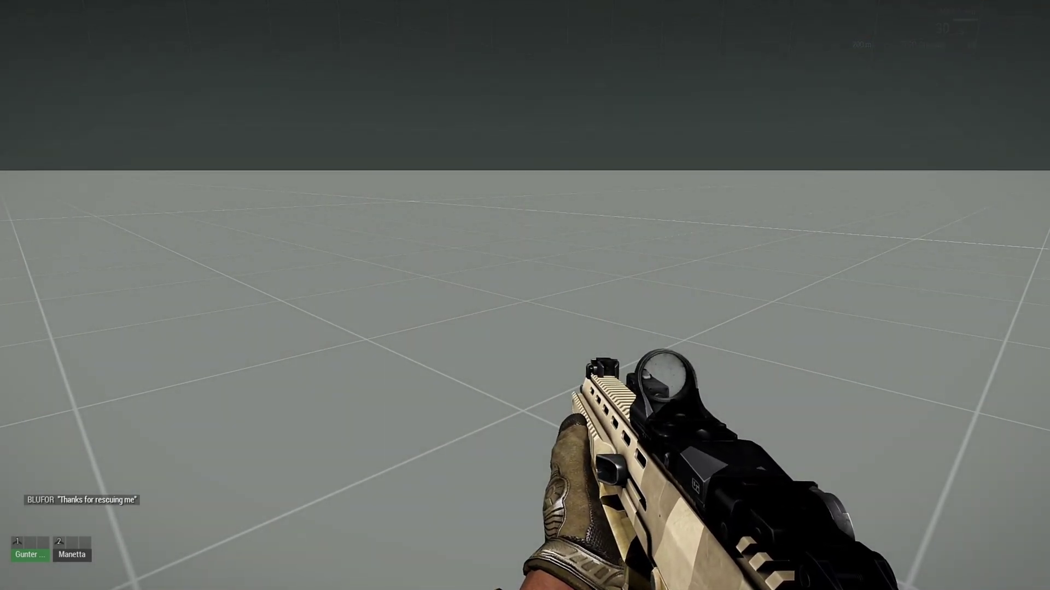
key("ctrl")
key("ctrl")
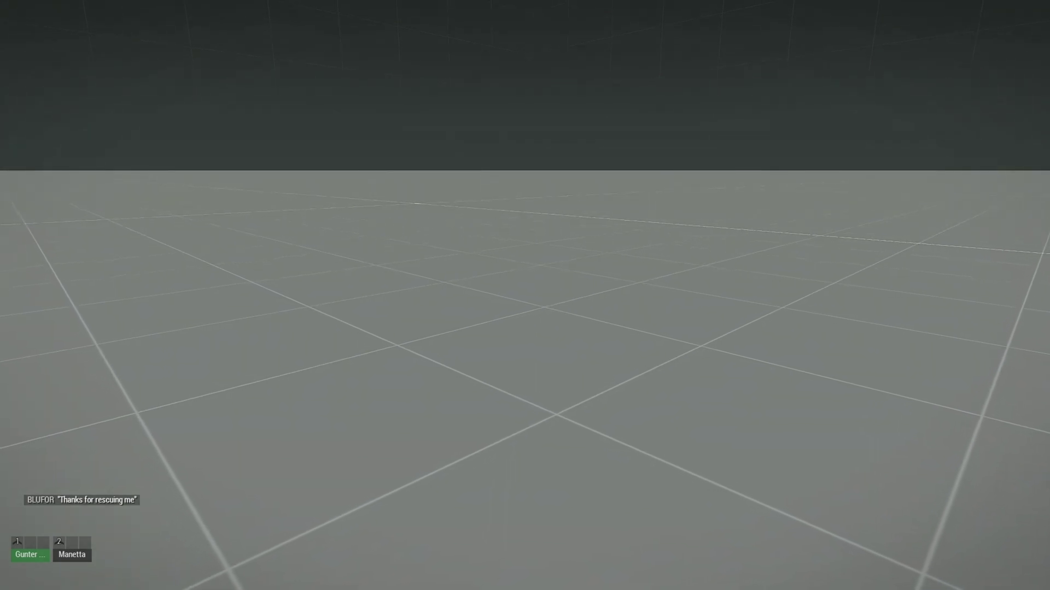
key("ctrl")
key("ctrl")
key("ctrl")
key("ctrl")
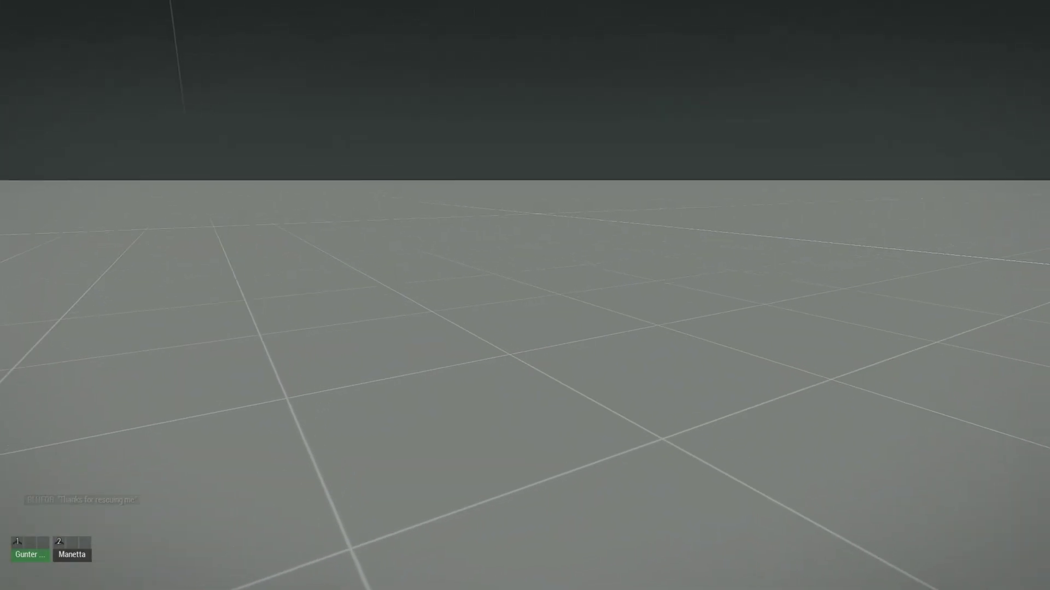
key("Escape")
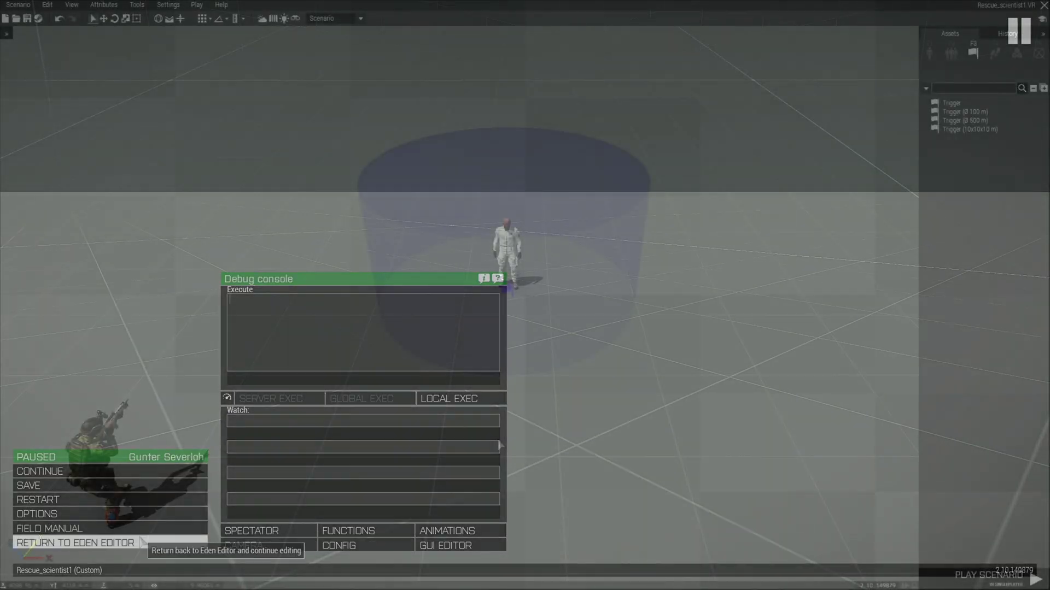
left_click(76, 543)
Search the props for wall and place an H-barrier (5 Blocks) on open ground away from the scientist's trigger
key("d")
key("q")
key("w")
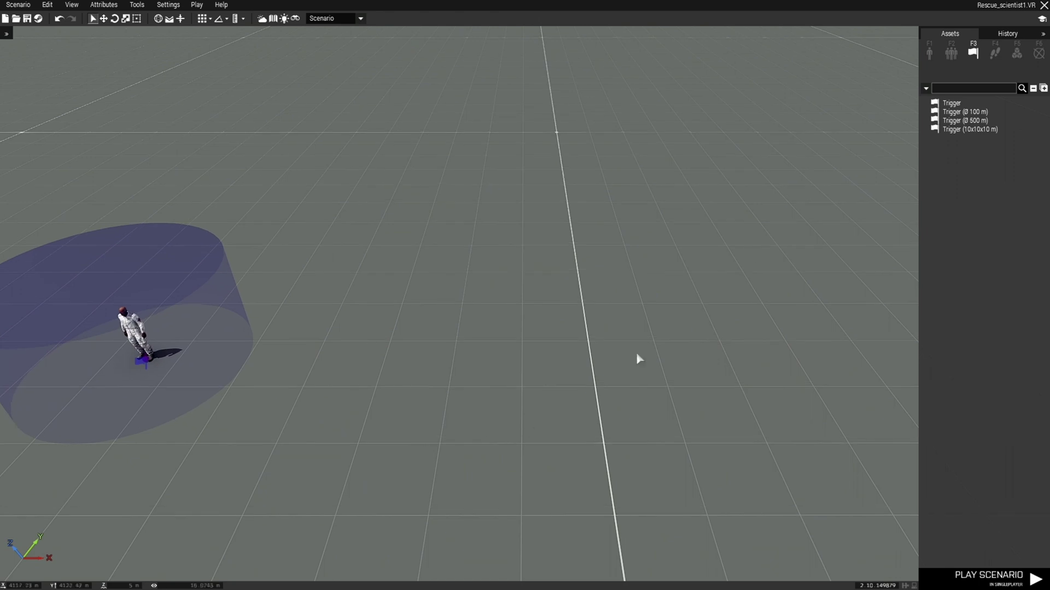
left_click(930, 54)
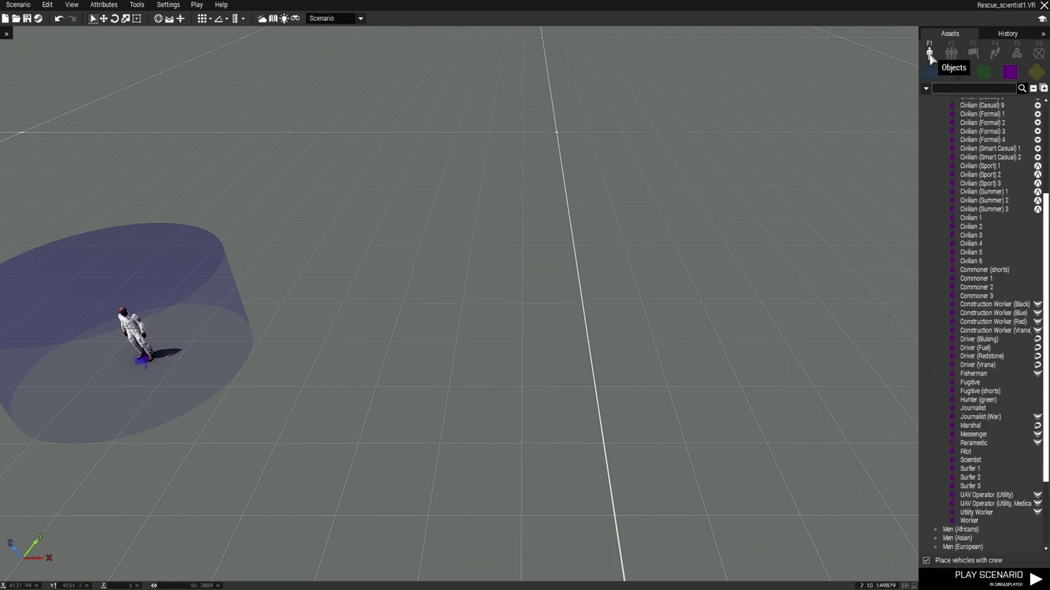
left_click(1028, 76)
left_click(953, 83)
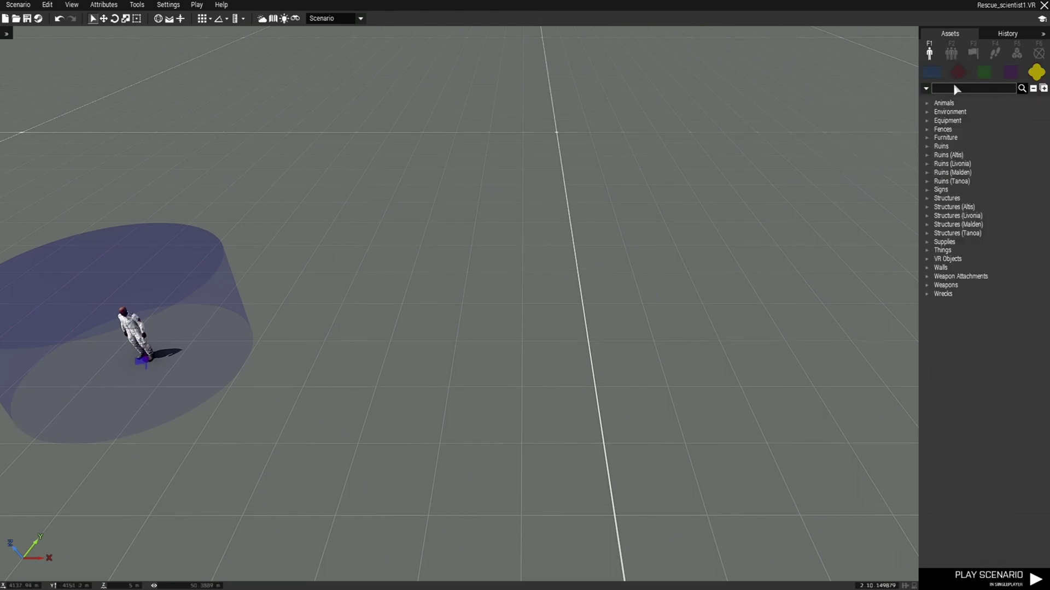
type("wa")
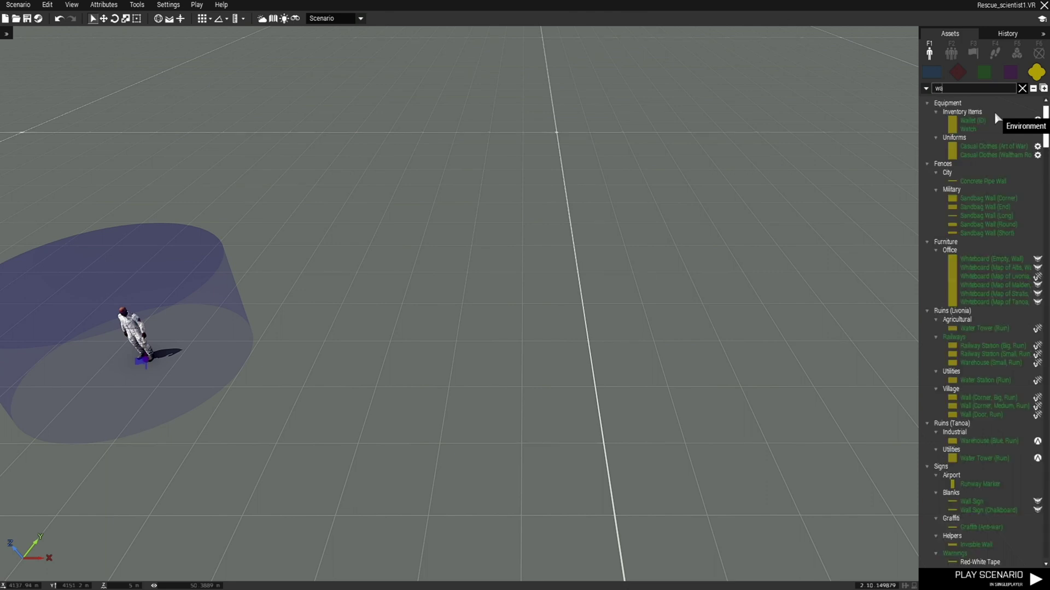
type("ll")
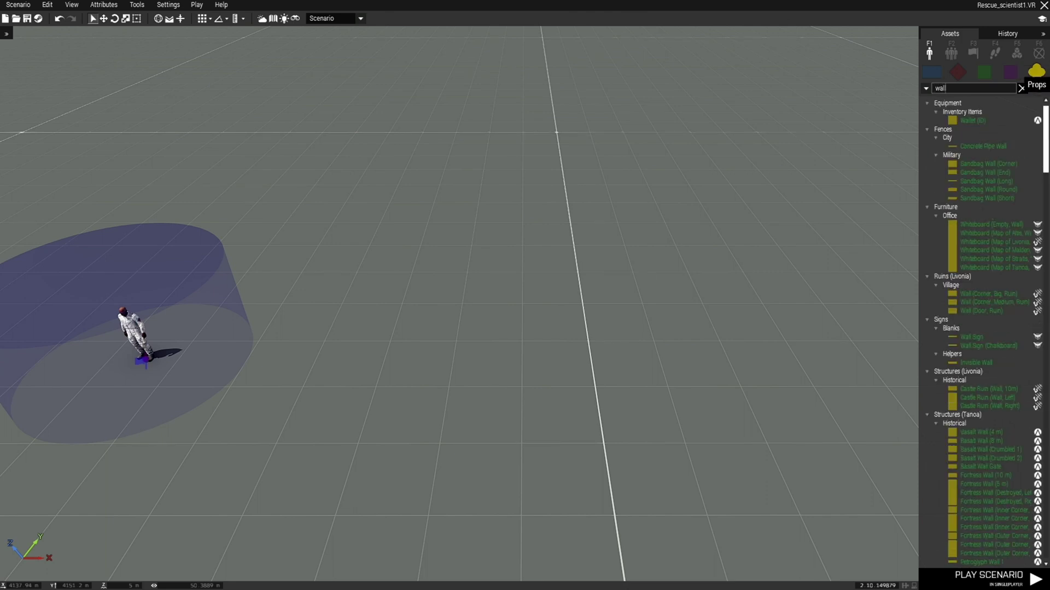
left_click_drag(1045, 136, 1044, 377)
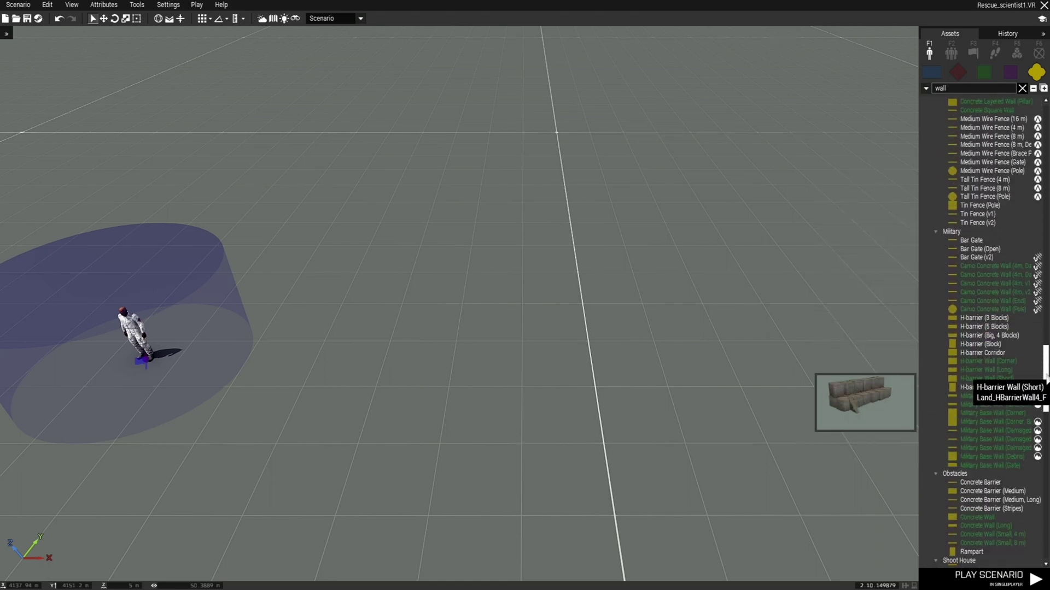
left_click(990, 328)
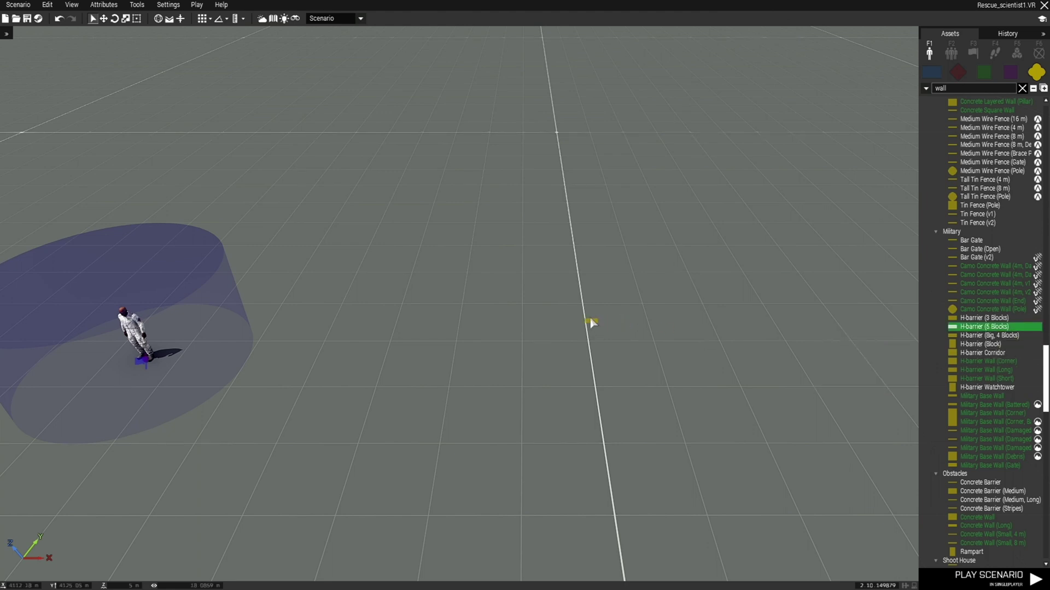
left_click(591, 323)
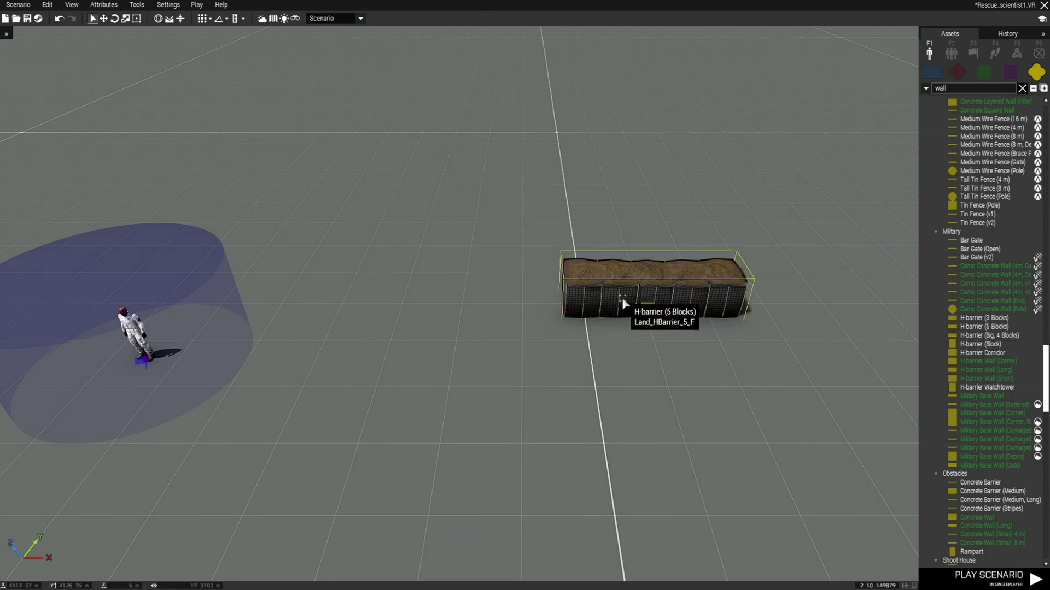
Add a second H-barrier (5 Blocks) parallel to the first and paste a third one beside them
left_click(651, 427)
left_click_drag(653, 426, 706, 415)
key("d")
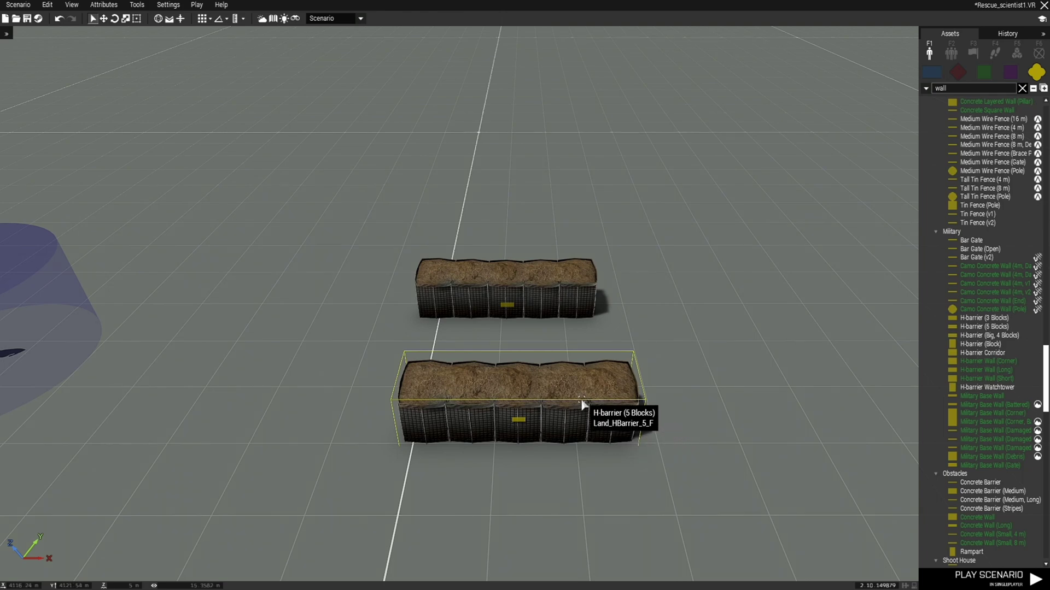
key("ctrl+v")
scroll(668, 353, "up", 1)
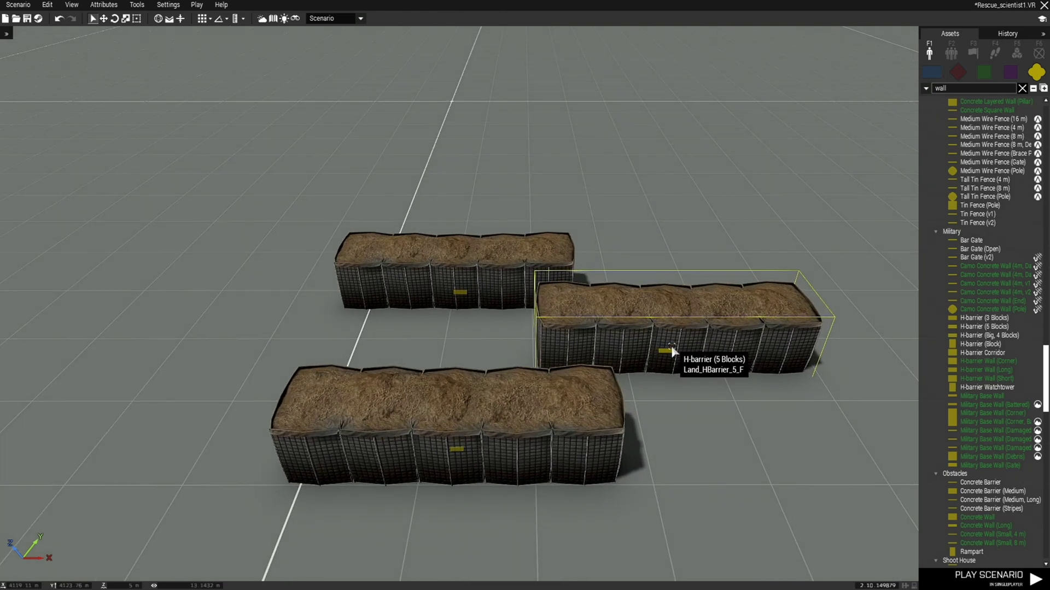
Turn the third H-barrier crosswise and align the three barriers into a U-shaped enclosure open towards the scientist
scroll(669, 351, "up", 1)
mouse_move(713, 421)
left_mouse_down("shift")
mouse_move(745, 408)
mouse_move(751, 424)
mouse_move(759, 414)
mouse_move(720, 452)
mouse_move(718, 441)
left_mouse_up("shift")
left_click_drag(481, 324, 524, 303)
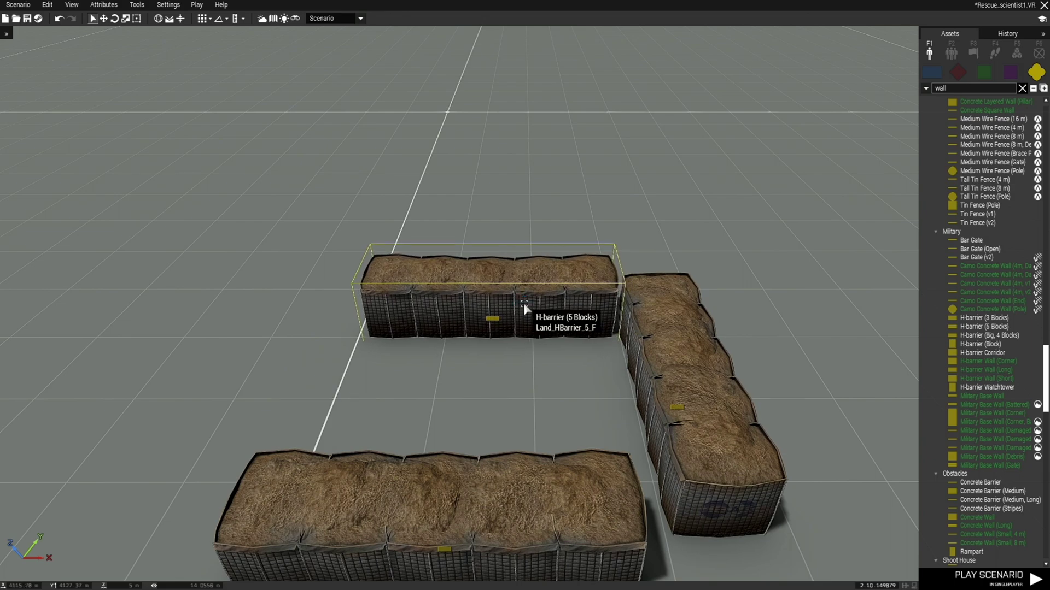
key("a")
right_click_drag(557, 453, 796, 474)
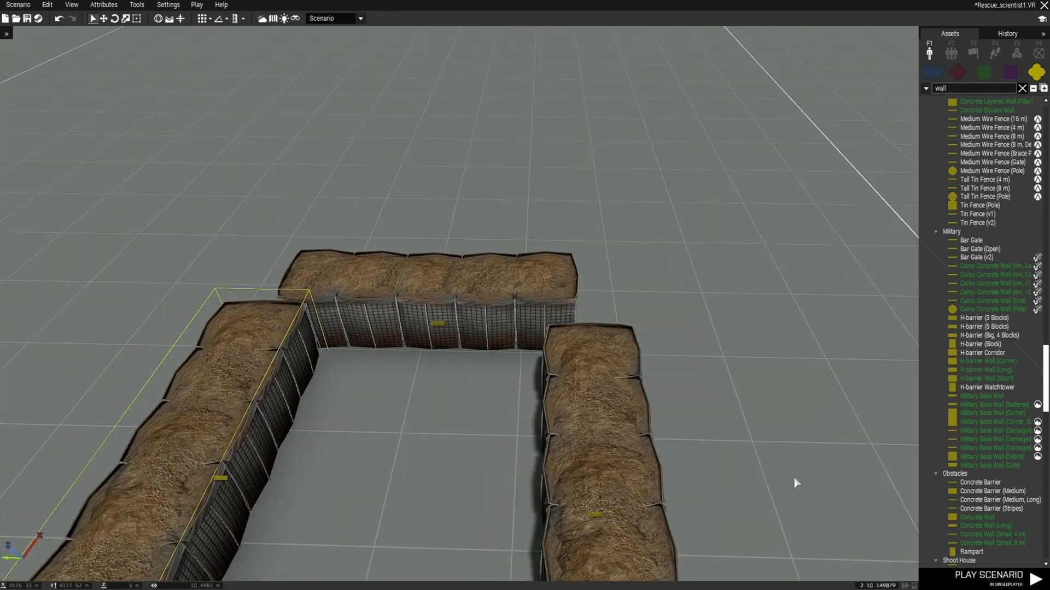
key("d")
left_click_drag(656, 464, 680, 424)
left_click_drag(519, 324, 535, 326)
key("d")
left_click(690, 388)
key("d")
right_click_drag(690, 389, 387, 442)
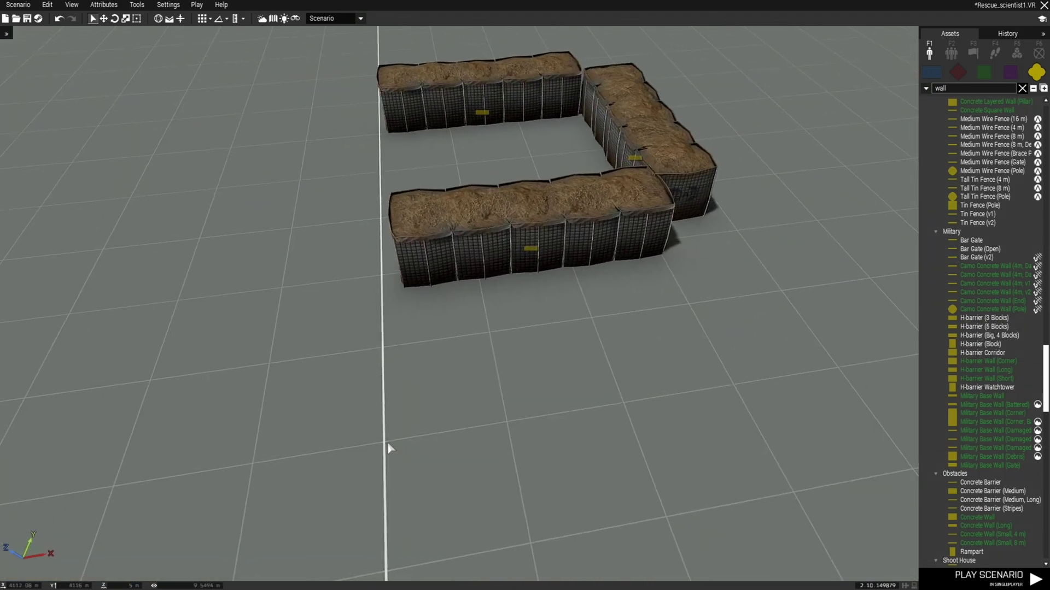
Clear the asset search and place a new plain trigger on the ground between the scientist and the barrier enclosure
left_click(1021, 88)
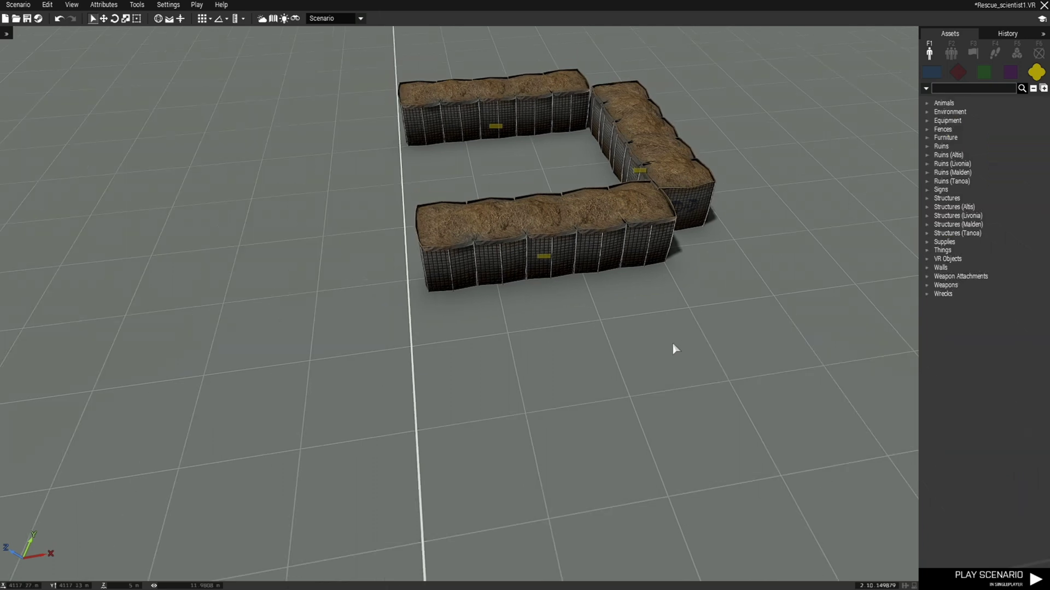
key("a")
key("w")
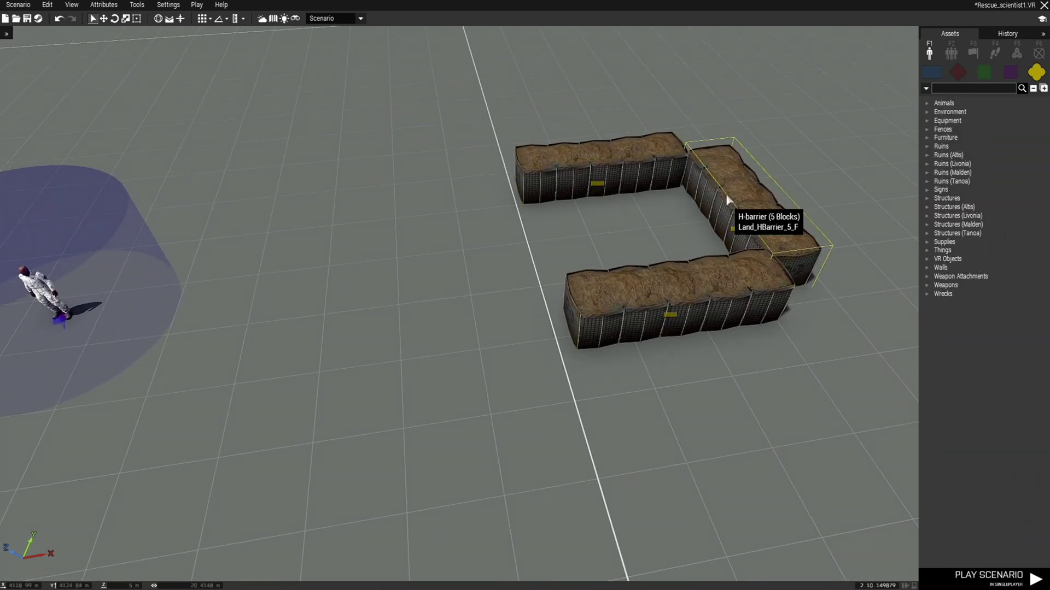
mouse_move(399, 431)
right_mouse_down()
mouse_move(354, 424)
mouse_move(410, 427)
right_mouse_up()
key("w")
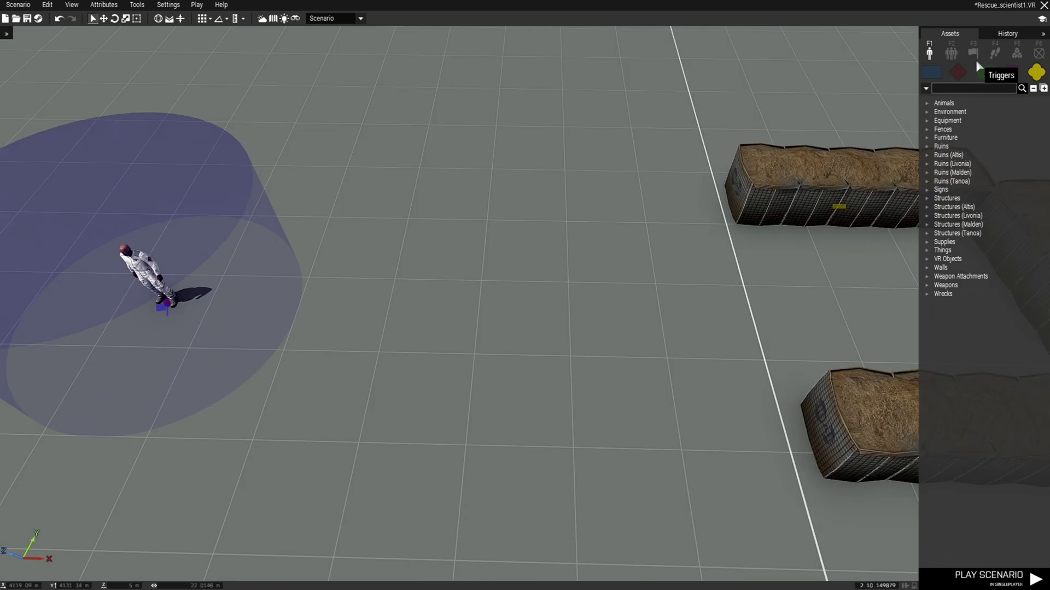
left_click(973, 51)
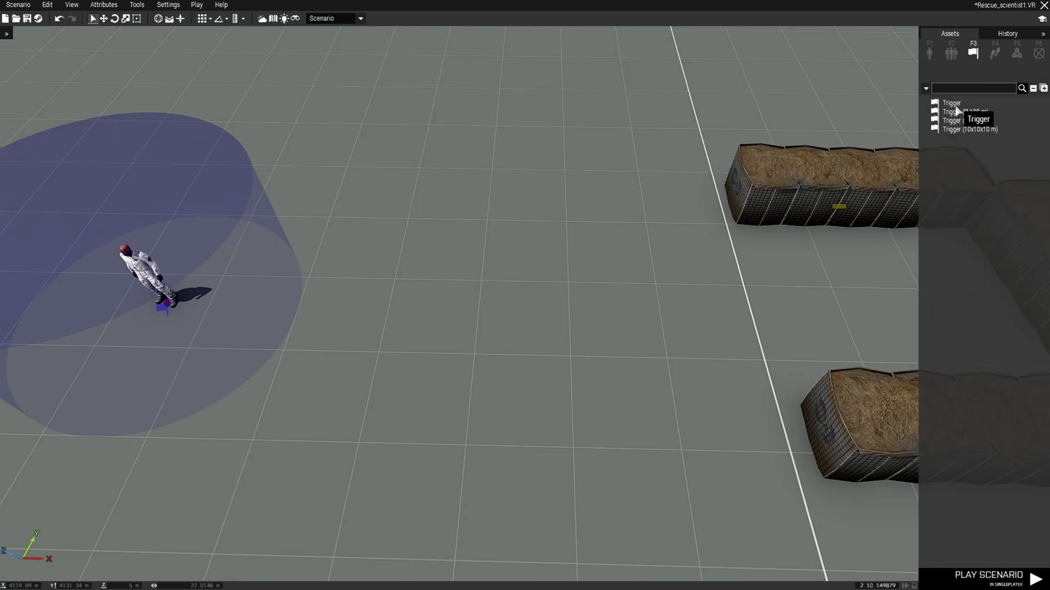
left_click_drag(954, 104, 534, 316)
scroll(537, 334, "up", 2)
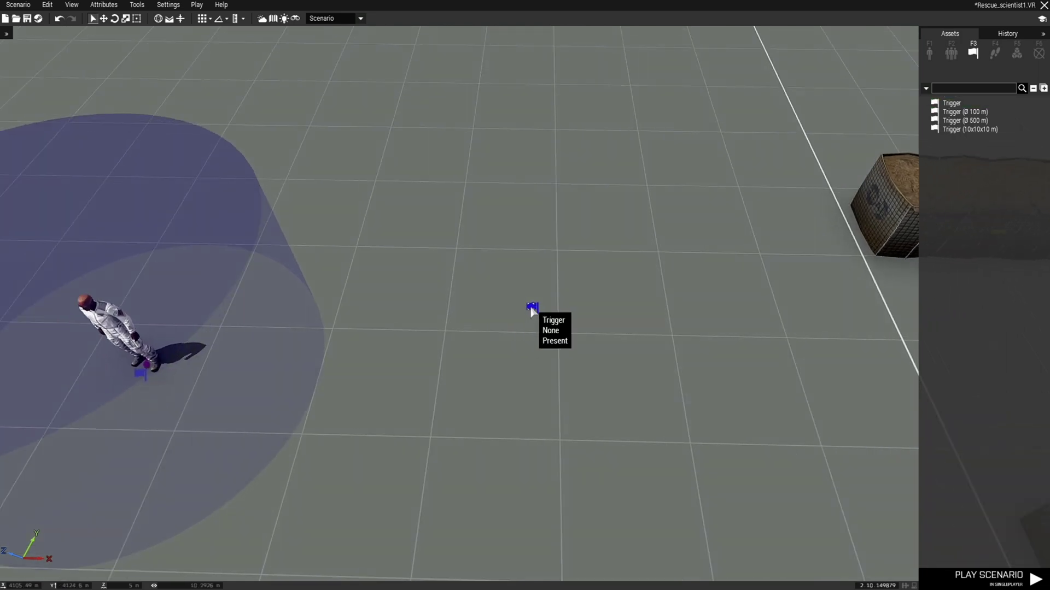
Open the new trigger's attributes and replace its Condition expression with !alive pow1
double_click(532, 308)
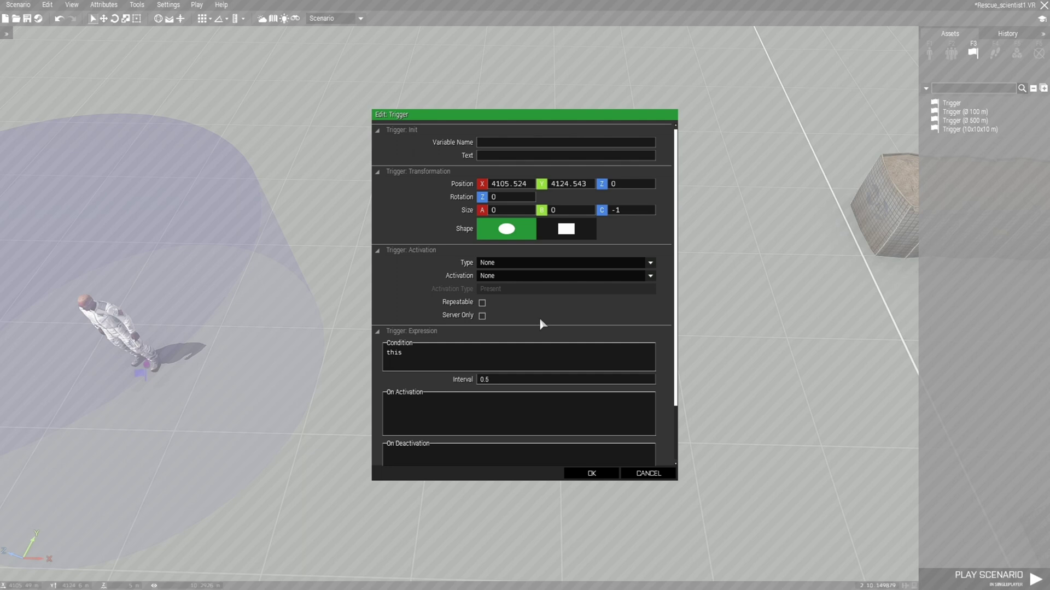
left_click(419, 354)
key("ctrl+a")
key("BackSpace")
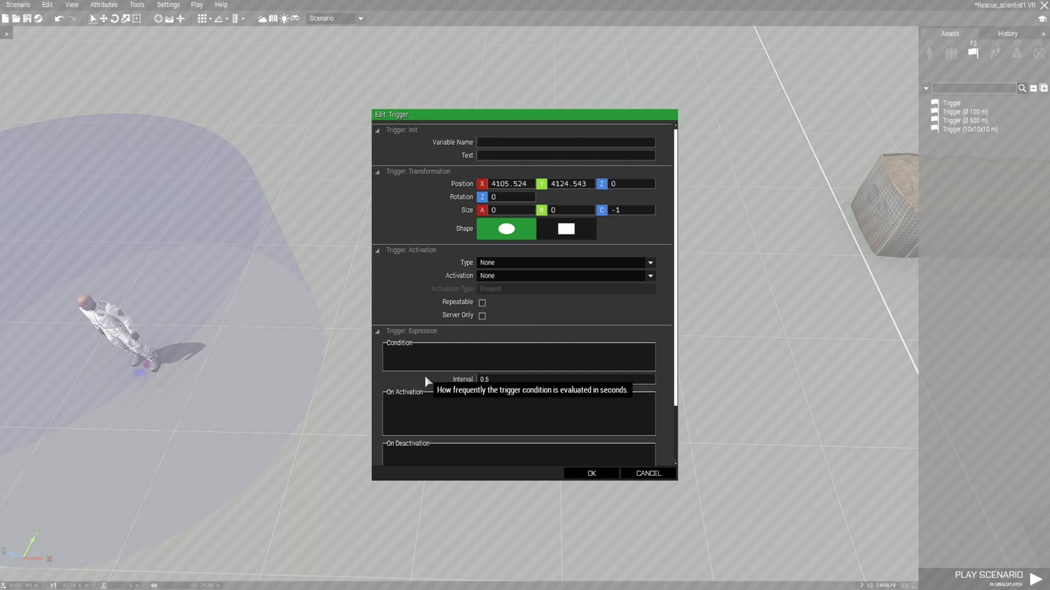
type("!alive pow1")
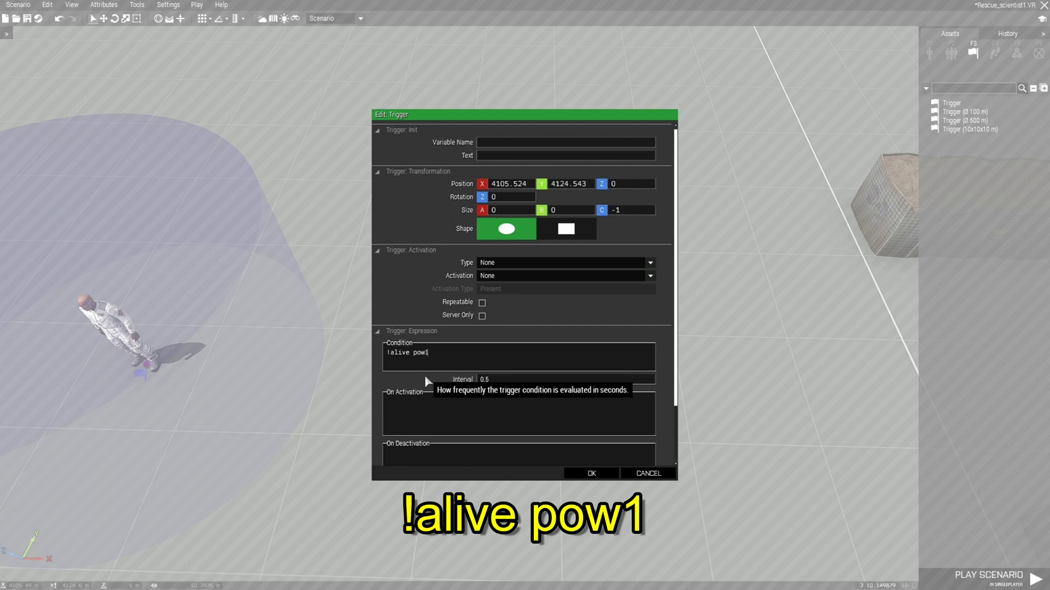
scroll(424, 375, "down", 1)
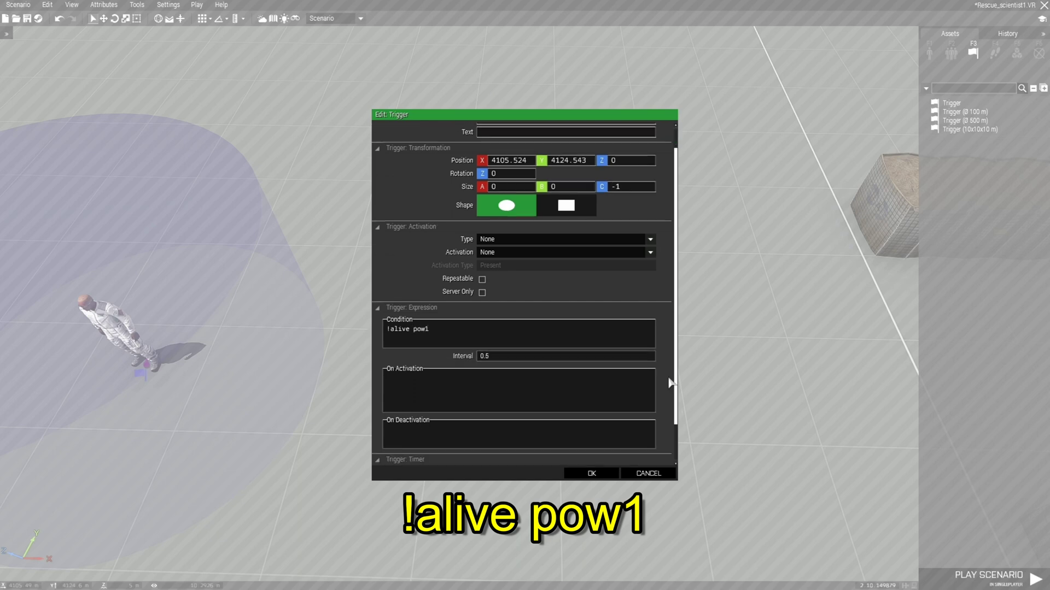
Accept the trigger's attributes and place a Set Task State module from the Intel systems on the ground beside that trigger
left_click(593, 476)
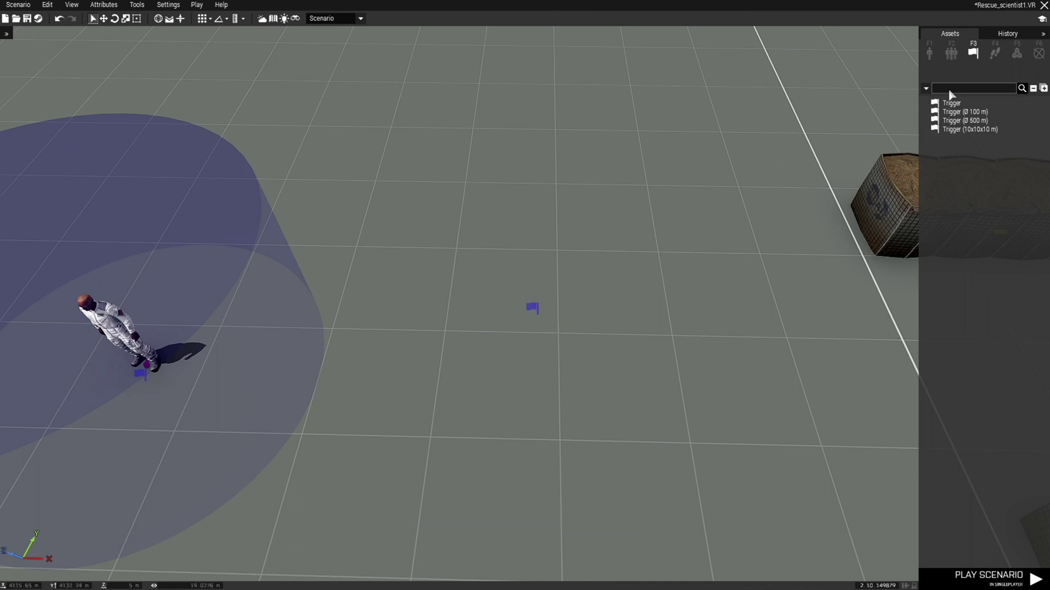
left_click(1017, 58)
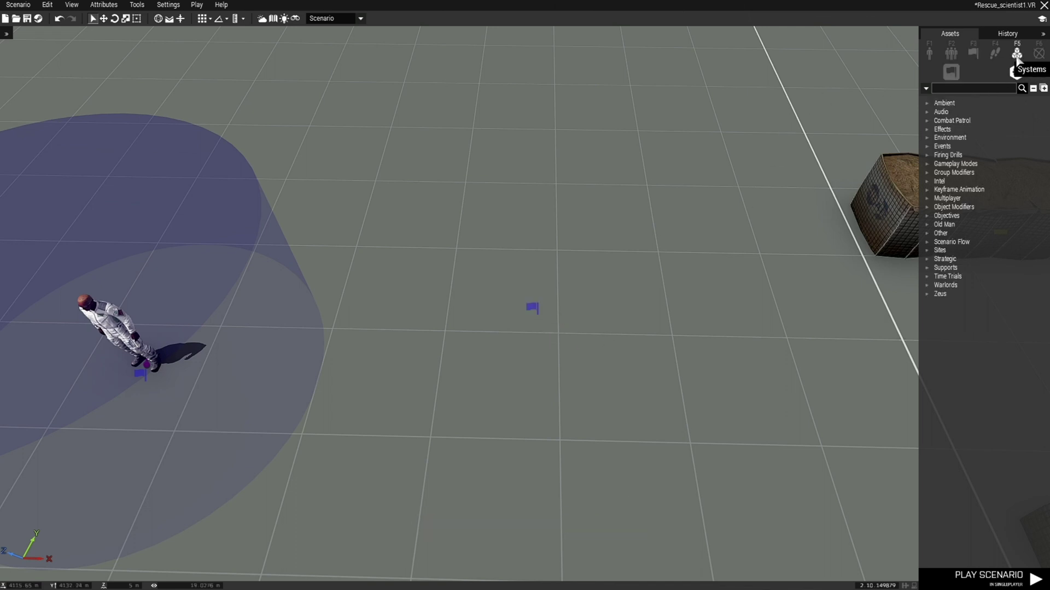
left_click(926, 182)
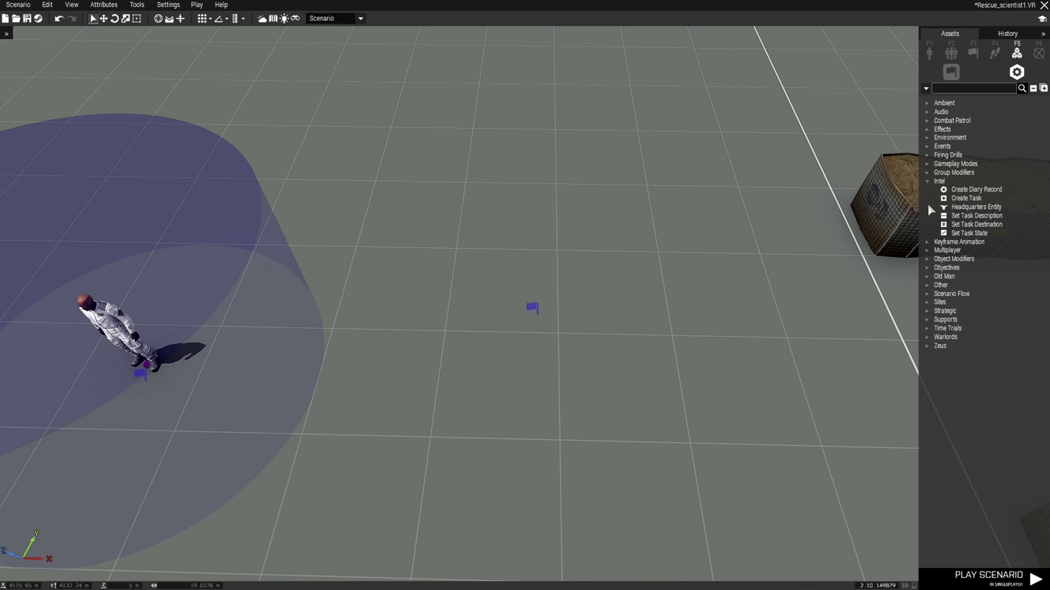
left_click(962, 233)
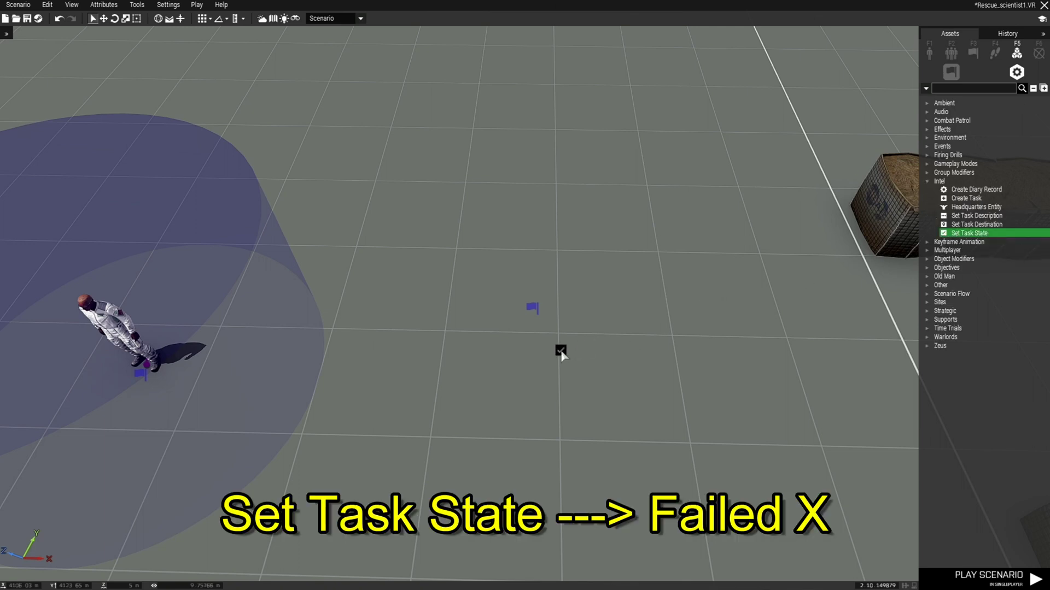
scroll(560, 350, "up", 3)
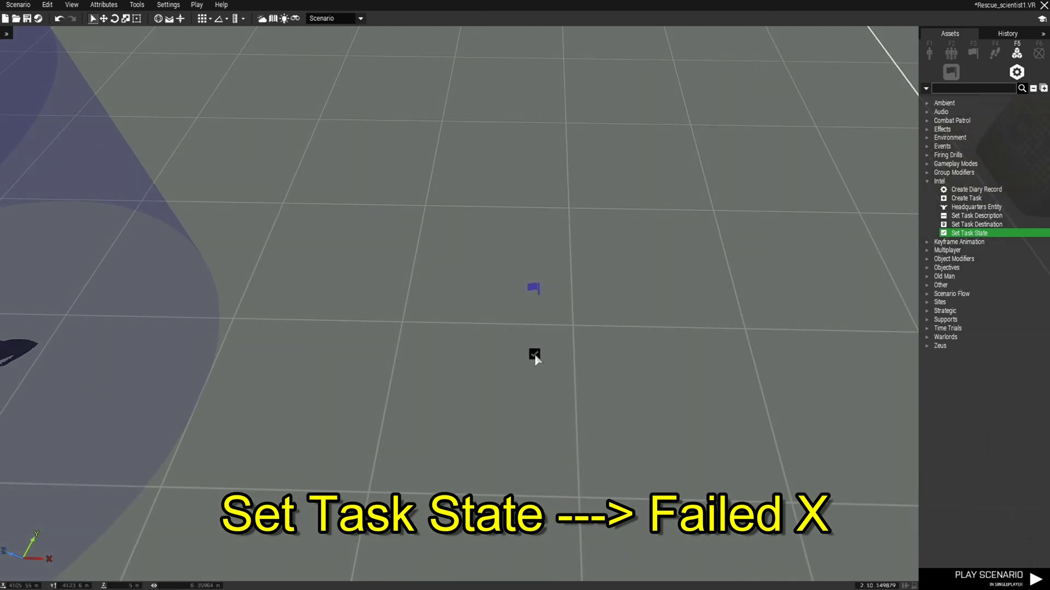
left_click(535, 358)
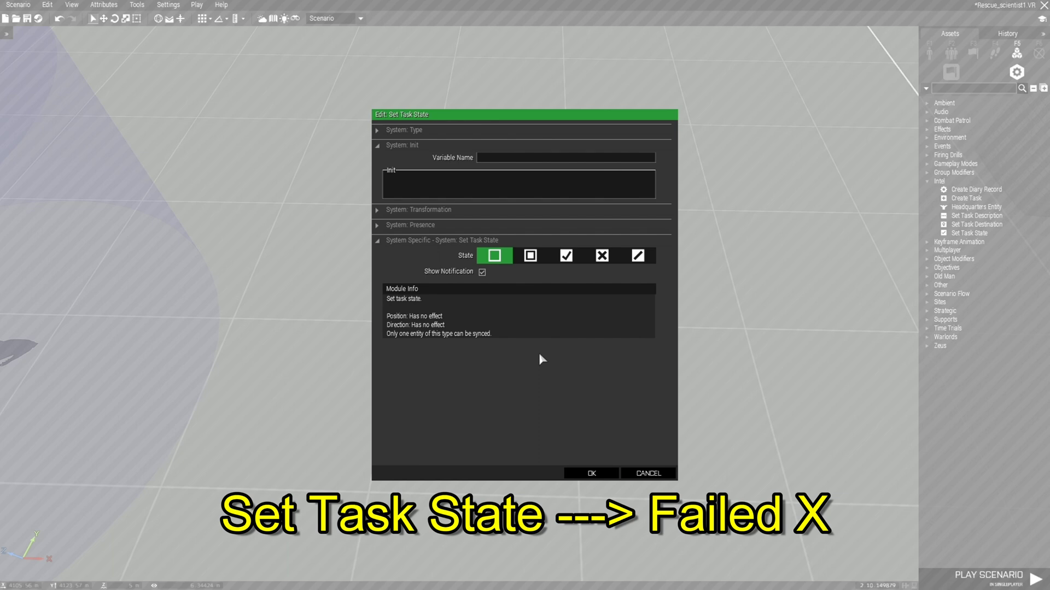
Set the Set Task State module's state to Failed (the X option) and accept its attributes
left_click(602, 257)
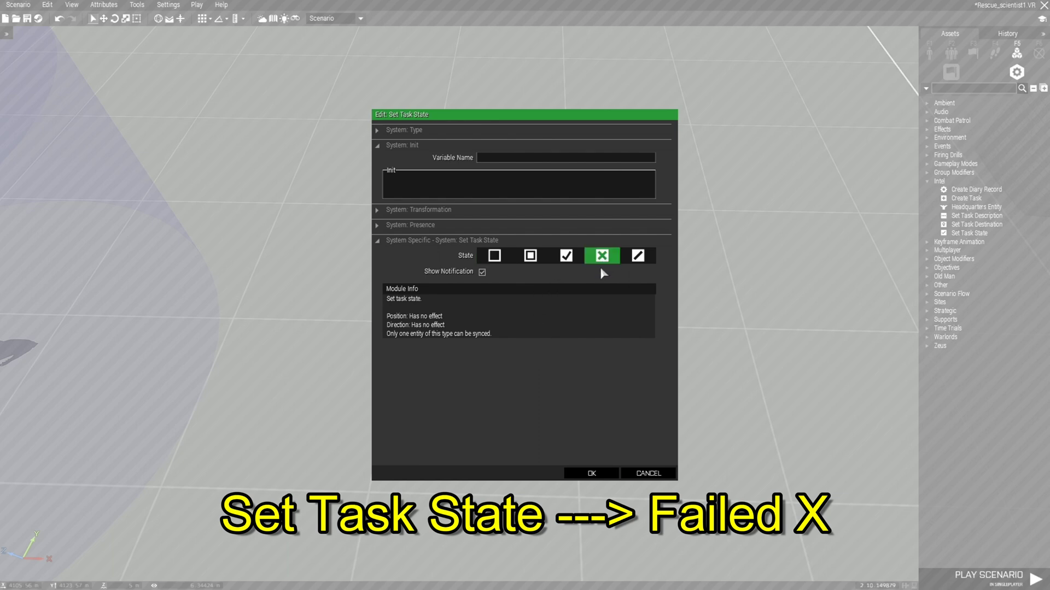
left_click(602, 474)
left_click(598, 330)
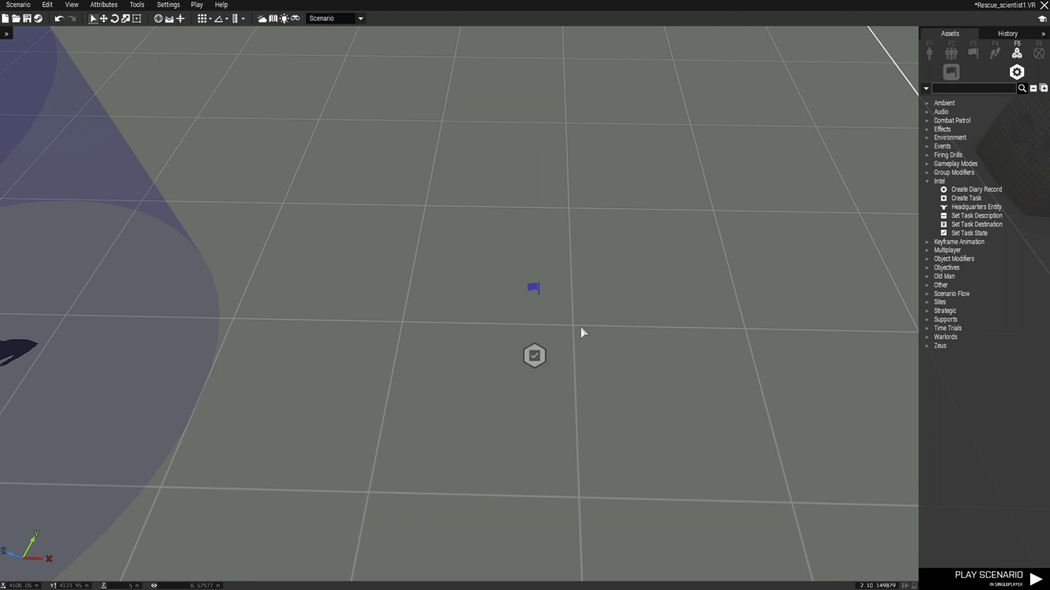
Sync the scientist-death trigger to the Set Task State module
right_click(534, 290)
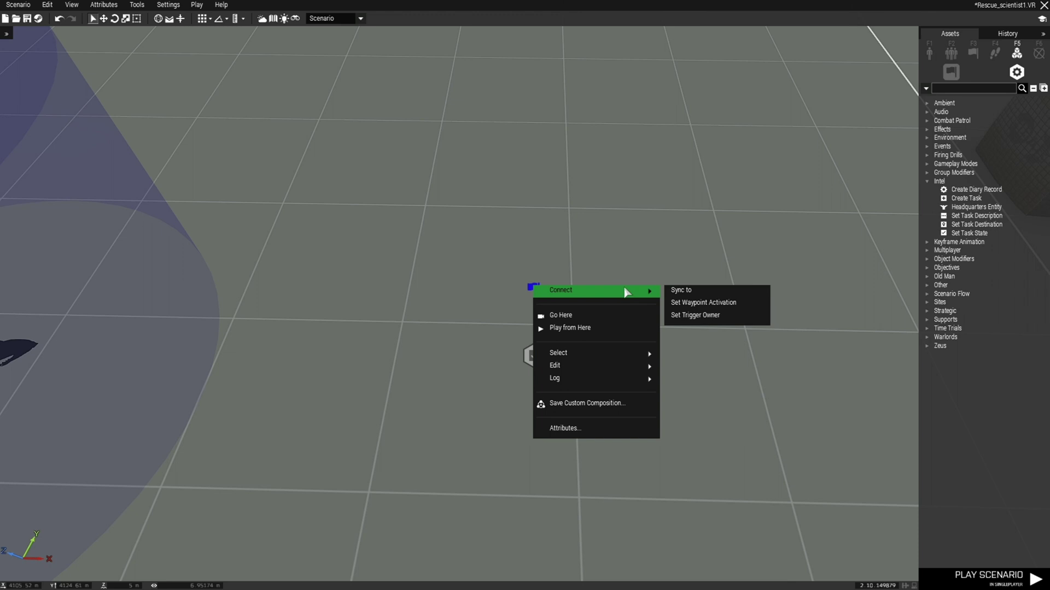
left_click(702, 296)
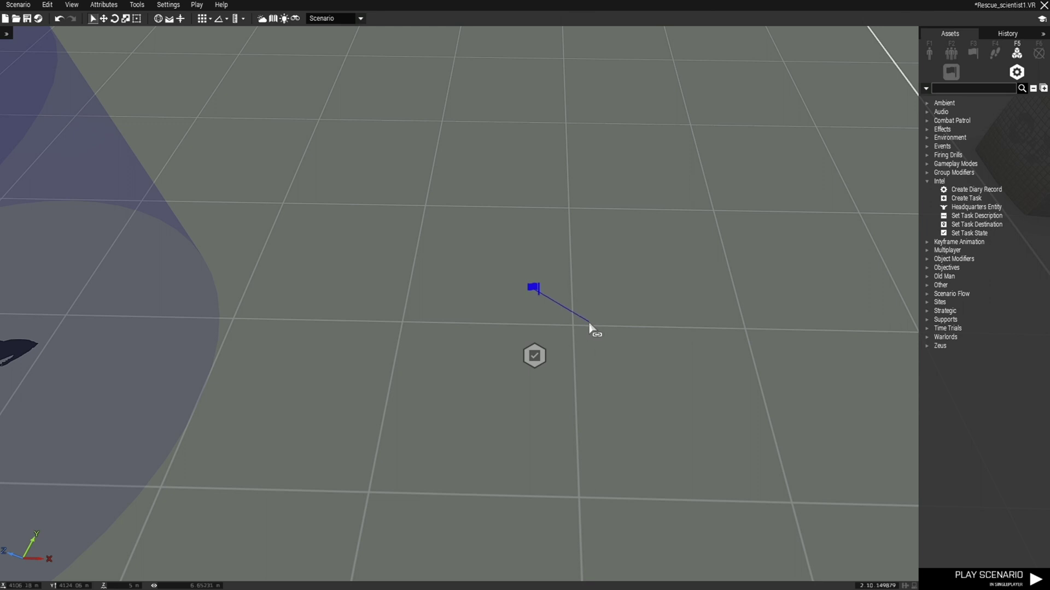
left_click(535, 354)
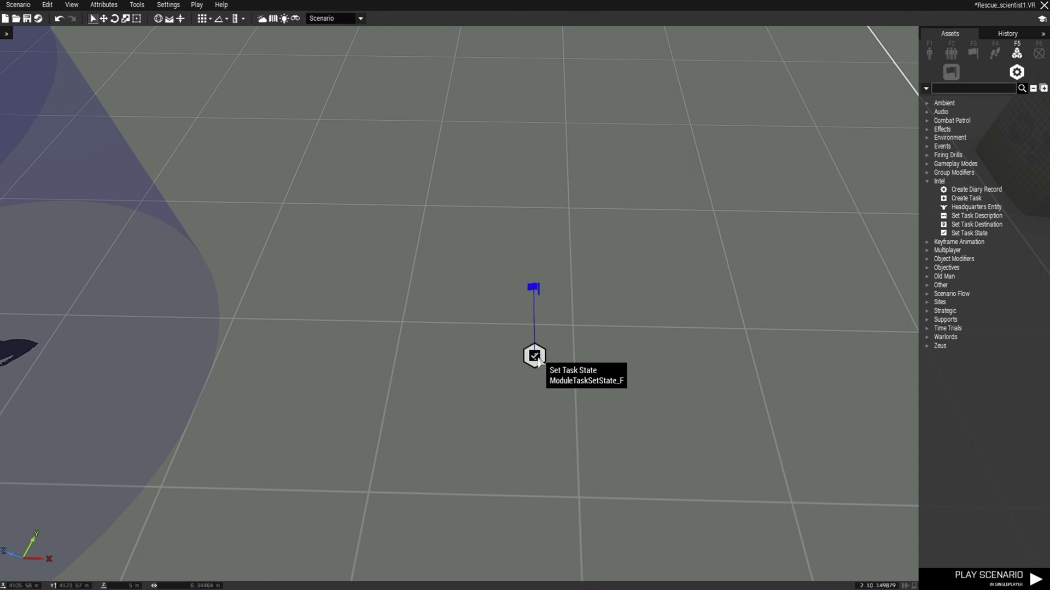
left_click(644, 383)
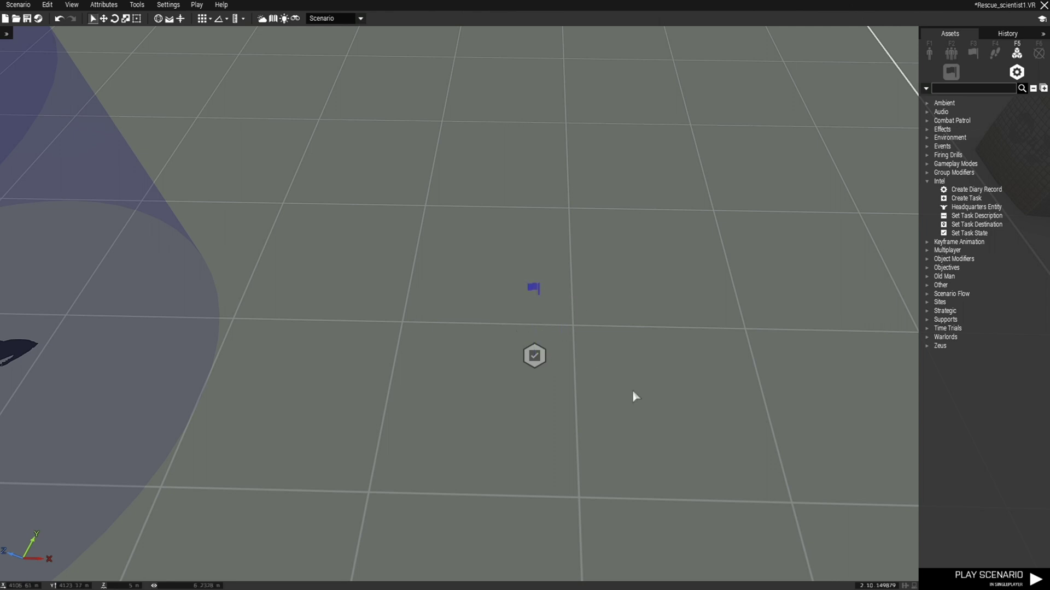
Place a Create Task module from the Intel systems on the open ground near the Set Task State module
key("s")
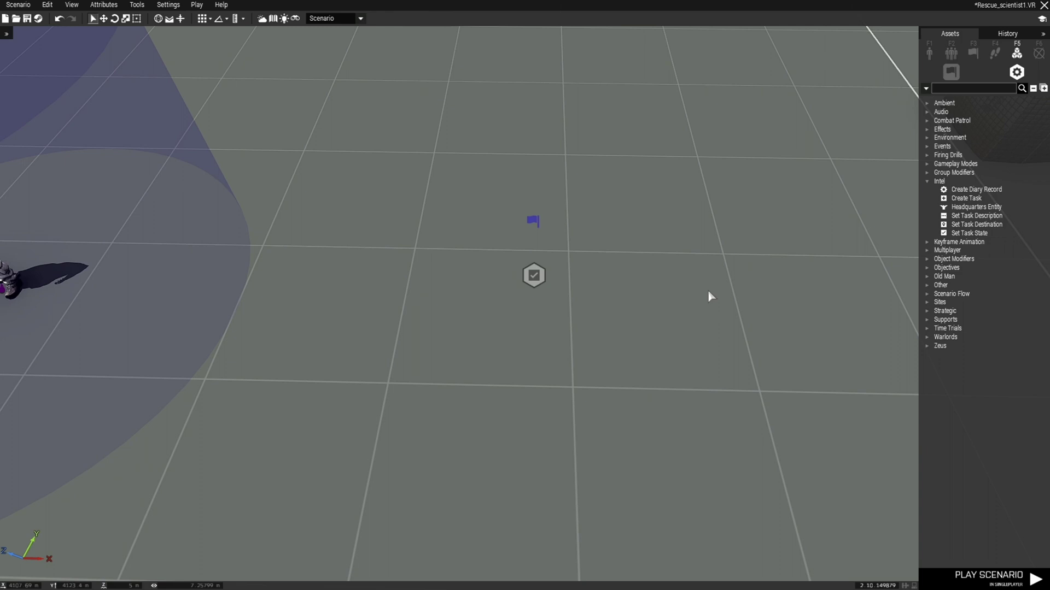
left_click(964, 200)
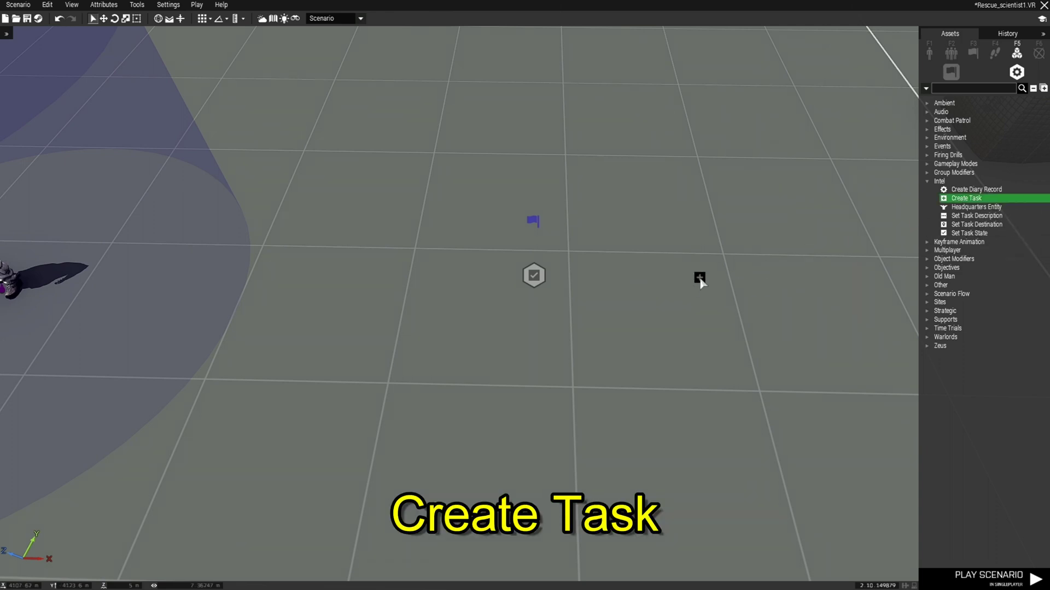